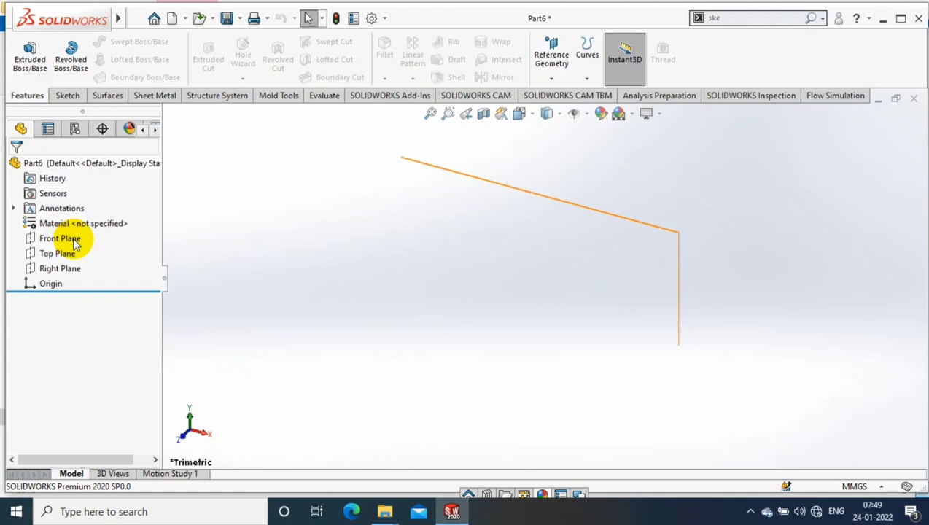
Open the Front Plane's shortcut menu in the new part to start a sketch on it.
{"action": "right_click", "coordinate": [69, 238]}
Sketch a center rectangle at the origin on the Front Plane and dimension it 148 × 50 mm.
{"action": "left_click", "coordinate": [104, 218]}
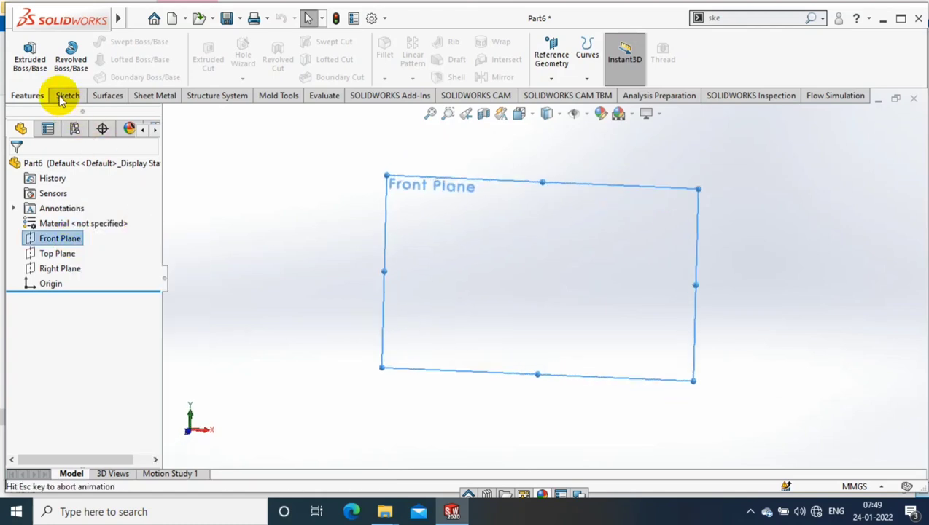
{"action": "left_click", "coordinate": [135, 64]}
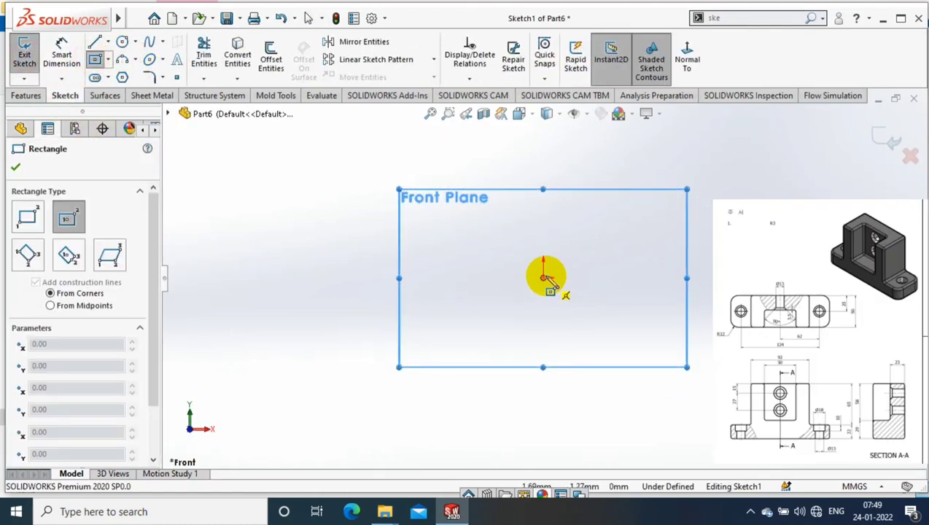
{"action": "left_click_drag", "start_coordinate": [545, 277], "coordinate": [658, 345]}
{"action": "key", "text": "Escape"}
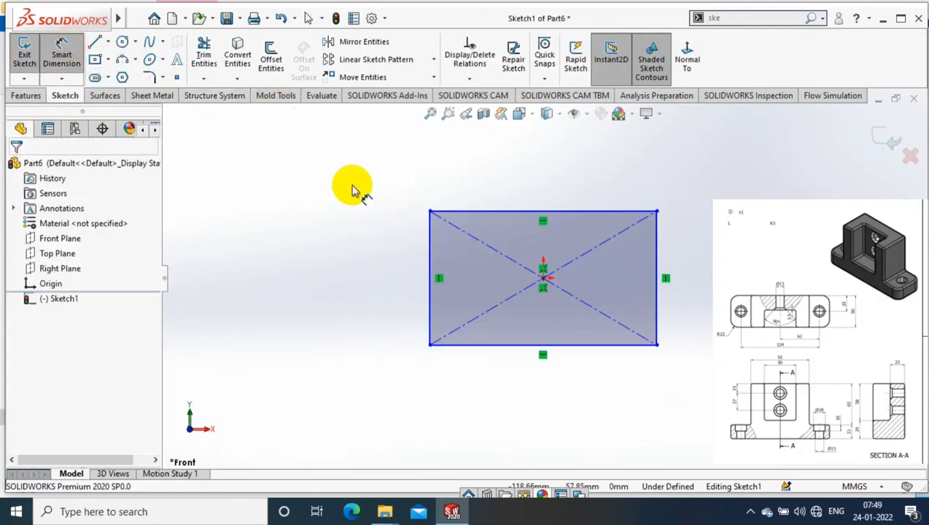
{"action": "left_click", "coordinate": [500, 211]}
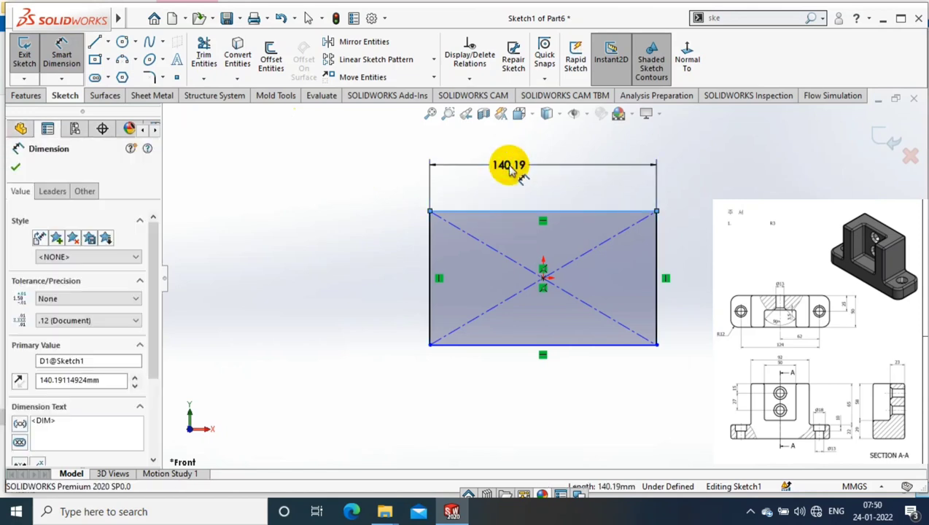
{"action": "left_click", "coordinate": [510, 165]}
{"action": "type", "text": "148"}
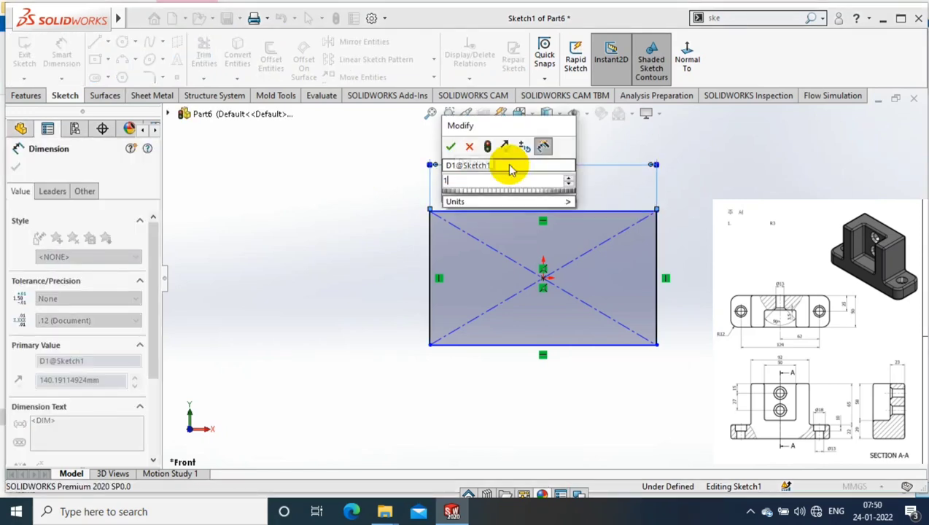
{"action": "key", "text": "Return"}
{"action": "left_click", "coordinate": [655, 237]}
{"action": "left_click", "coordinate": [373, 266]}
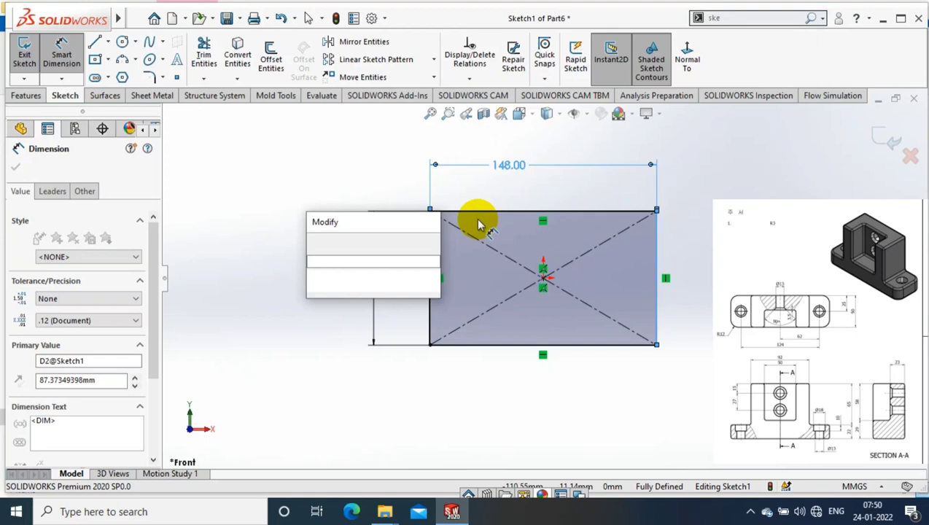
{"action": "type", "text": "50"}
{"action": "key", "text": "Return"}
{"action": "key", "text": "Escape"}
Add a square centred on the rectangle's bottom edge and dimension it 50 × 50 mm.
{"action": "left_click_drag", "start_coordinate": [443, 343], "coordinate": [498, 408]}
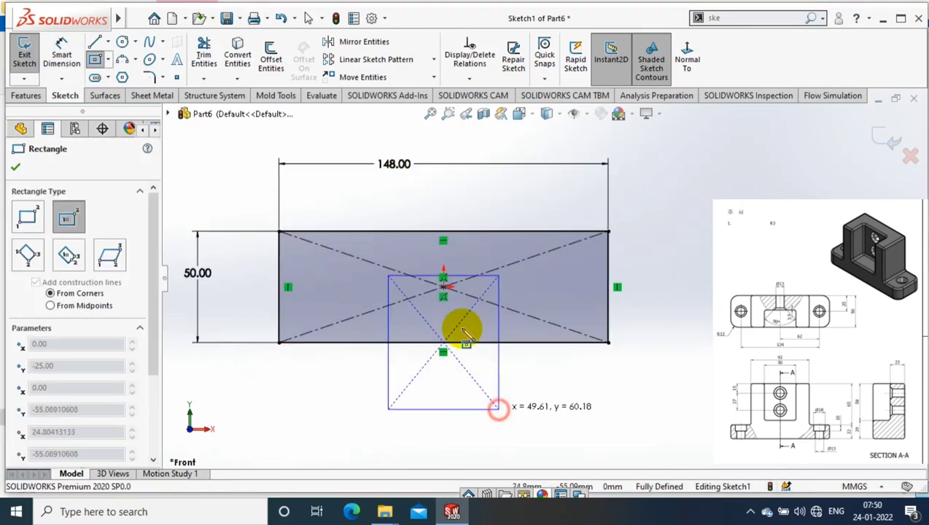
{"action": "left_click", "coordinate": [61, 53]}
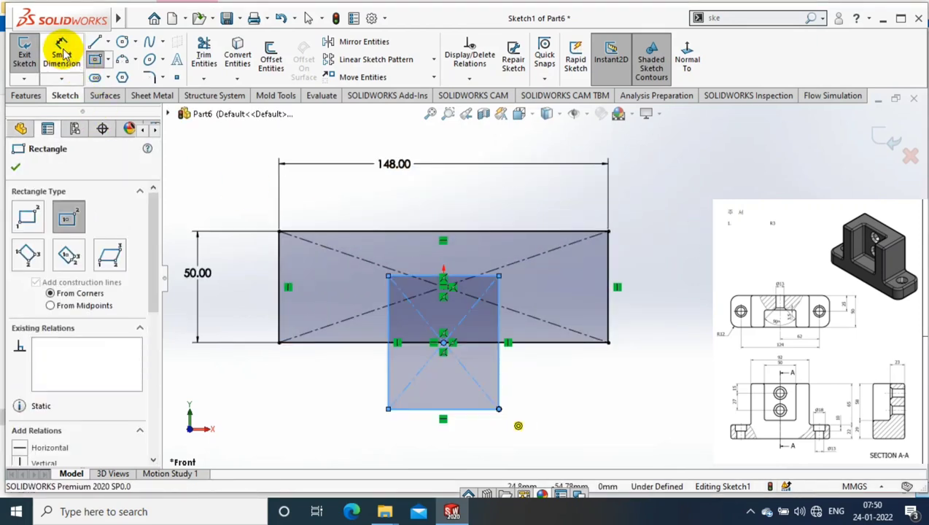
{"action": "left_click", "coordinate": [500, 377]}
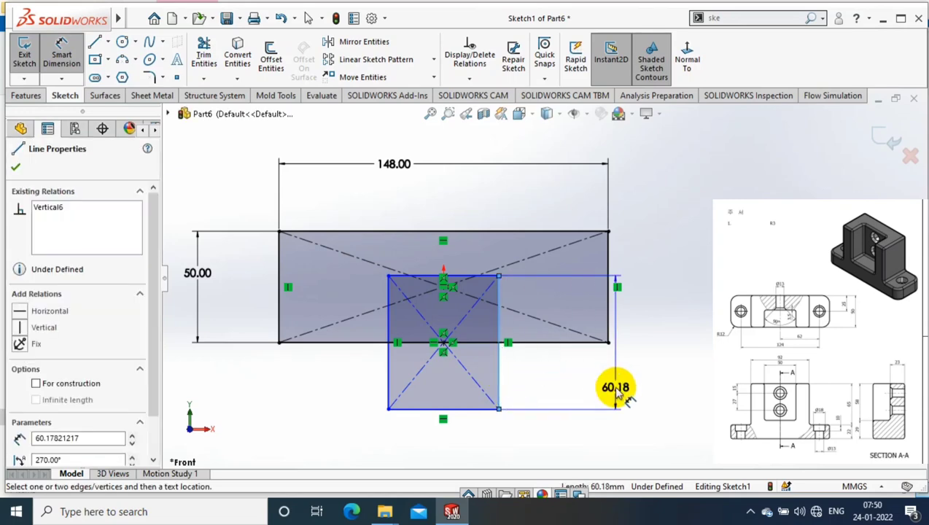
{"action": "left_click", "coordinate": [616, 394]}
{"action": "type", "text": "50"}
{"action": "key", "text": "Return"}
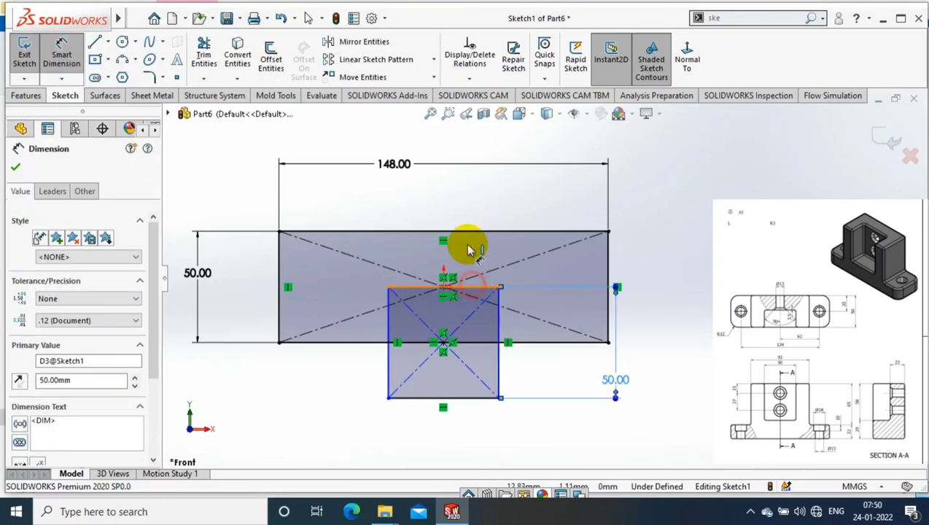
{"action": "left_click", "coordinate": [461, 202]}
{"action": "type", "text": "50"}
{"action": "key", "text": "Return"}
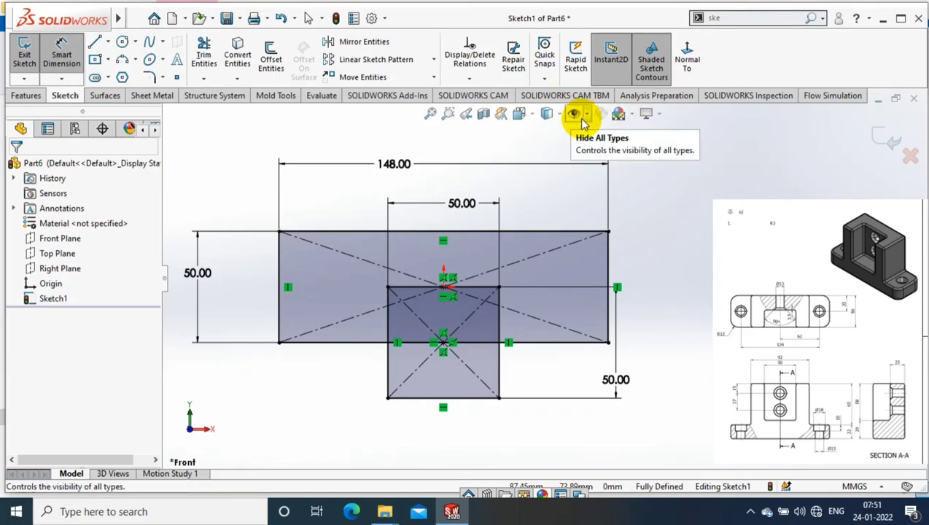
Draw two vertical lines across the rectangle, 46 mm from centre and 92 mm apart.
{"action": "left_click", "coordinate": [95, 41]}
{"action": "left_click", "coordinate": [342, 233]}
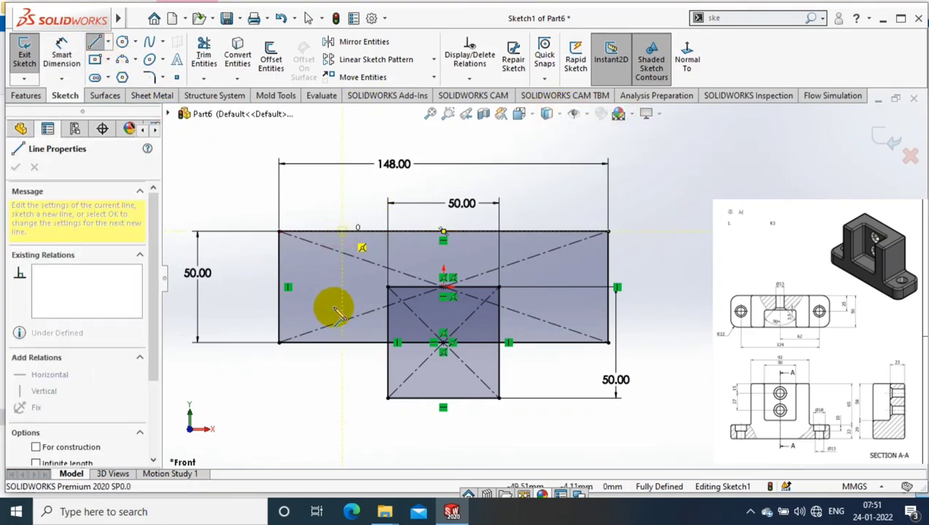
{"action": "double_click", "coordinate": [342, 341]}
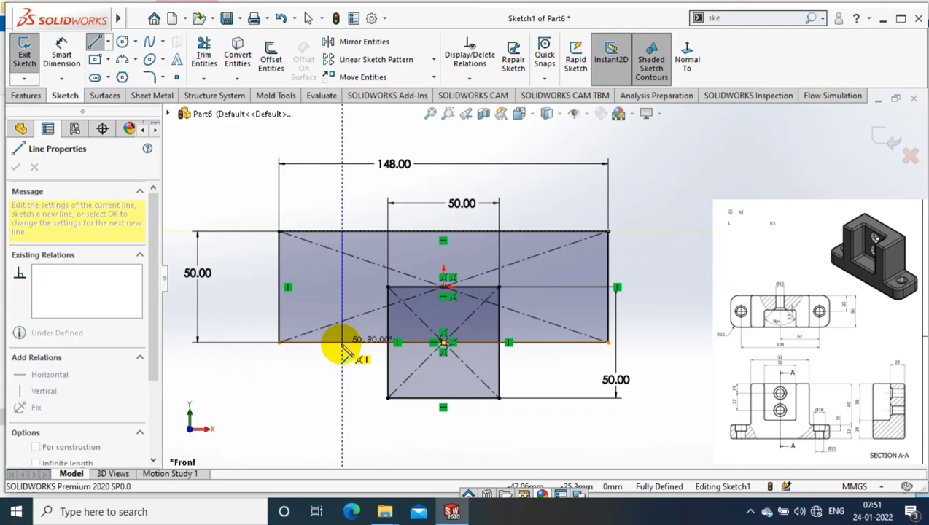
{"action": "left_click", "coordinate": [548, 341]}
{"action": "left_click", "coordinate": [62, 52]}
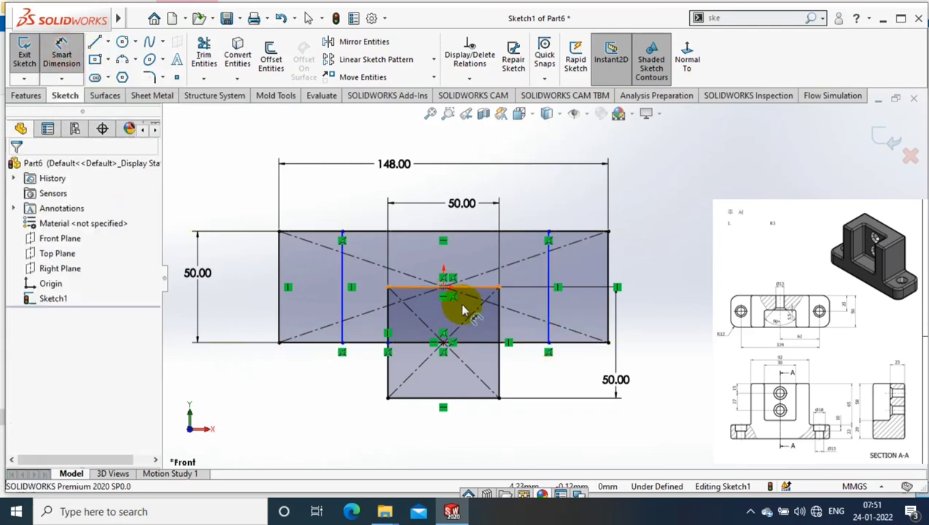
{"action": "left_click", "coordinate": [556, 286]}
{"action": "left_click", "coordinate": [511, 175]}
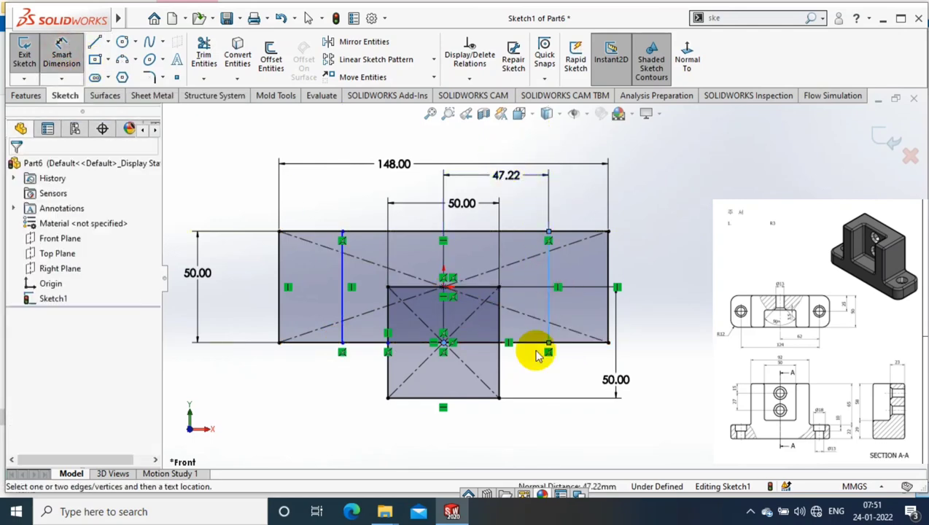
{"action": "type", "text": "46"}
{"action": "key", "text": "Return"}
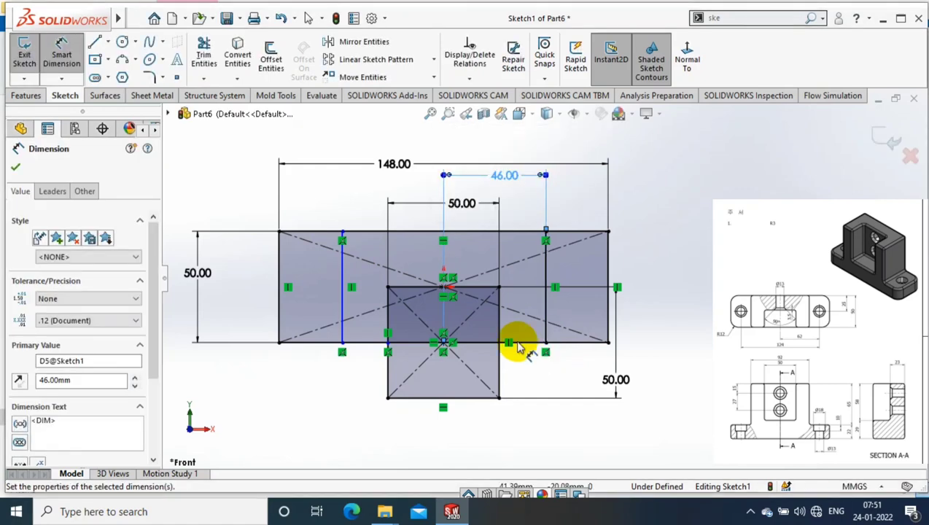
{"action": "left_click", "coordinate": [340, 263]}
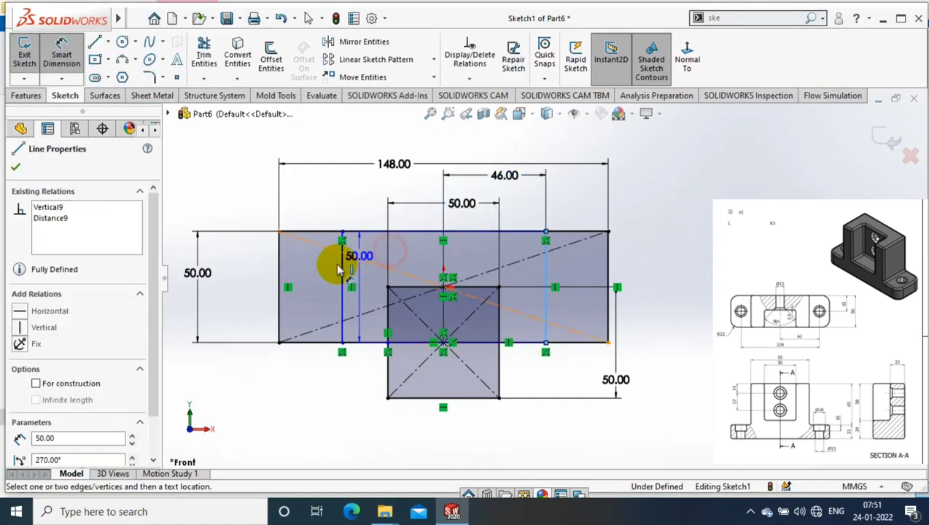
{"action": "left_click", "coordinate": [433, 149]}
{"action": "type", "text": "92"}
{"action": "key", "text": "Return"}
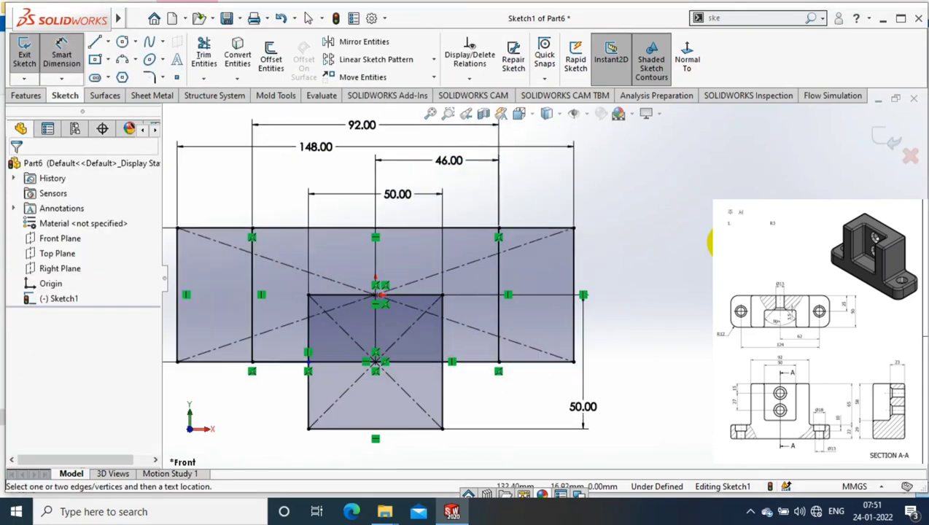
Trim the square below the rectangle and dimension the remaining notch 25 mm high.
{"action": "left_click", "coordinate": [196, 81]}
{"action": "left_click_drag", "start_coordinate": [373, 404], "coordinate": [481, 396]}
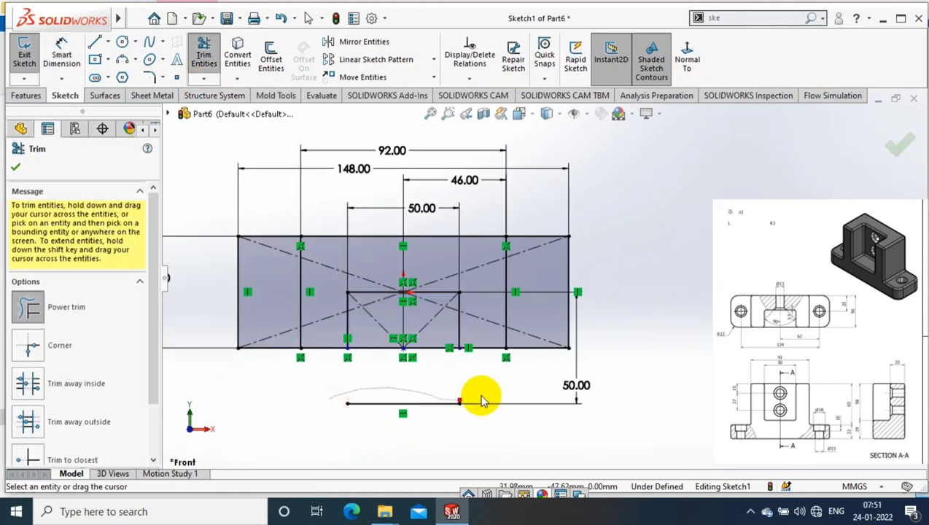
{"action": "key", "text": "d"}
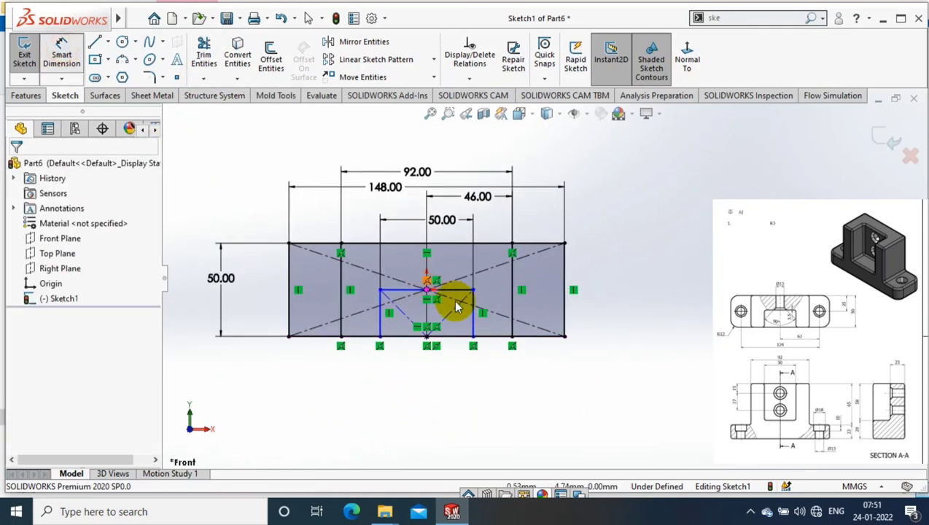
{"action": "left_click", "coordinate": [473, 314]}
{"action": "left_click", "coordinate": [598, 320]}
{"action": "key", "text": "Return"}
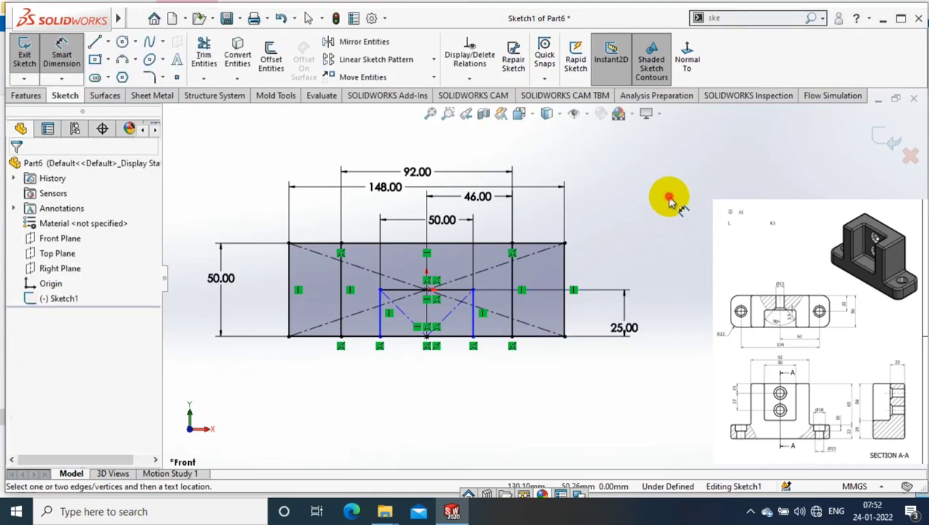
Exit the sketch, extrude it 22 mm blind as the base block, and select Sketch1 for reuse.
{"action": "left_click", "coordinate": [889, 140]}
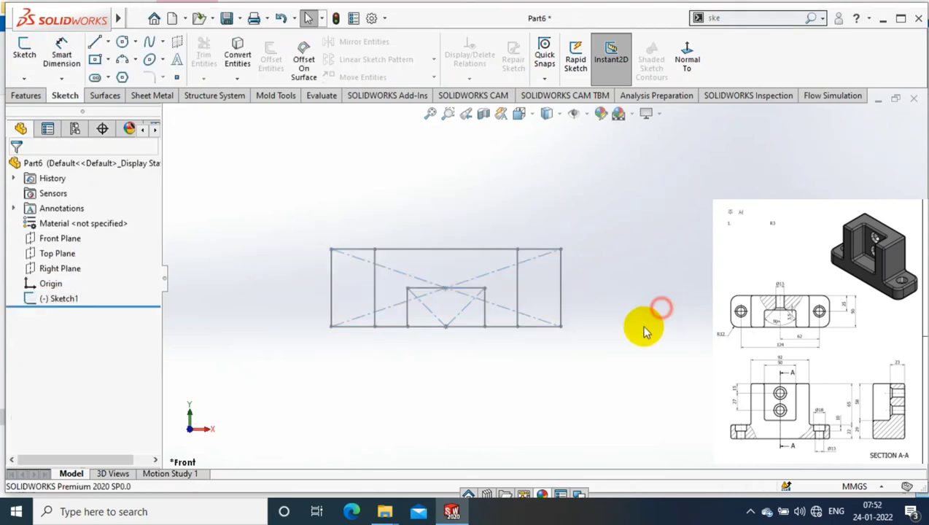
{"action": "middle_click_drag", "start_coordinate": [643, 327], "coordinate": [551, 212]}
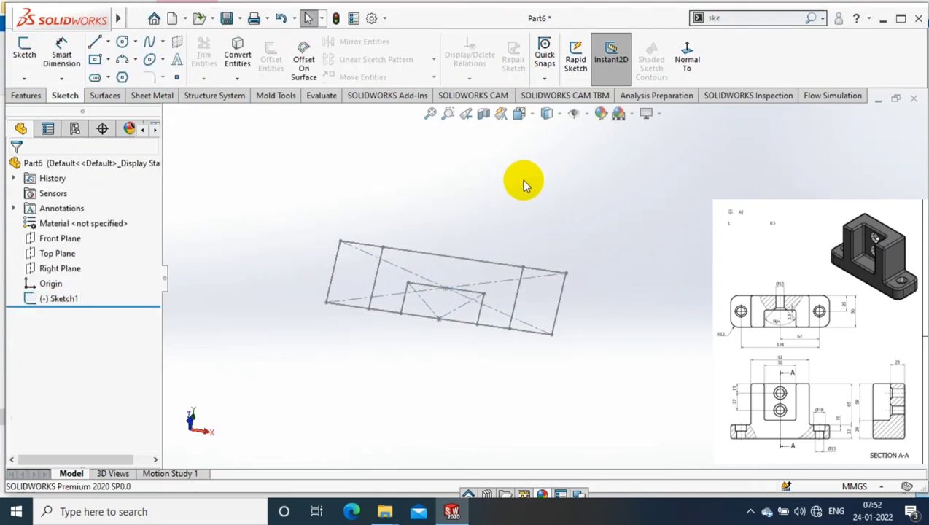
{"action": "left_click", "coordinate": [25, 96]}
{"action": "left_click", "coordinate": [29, 55]}
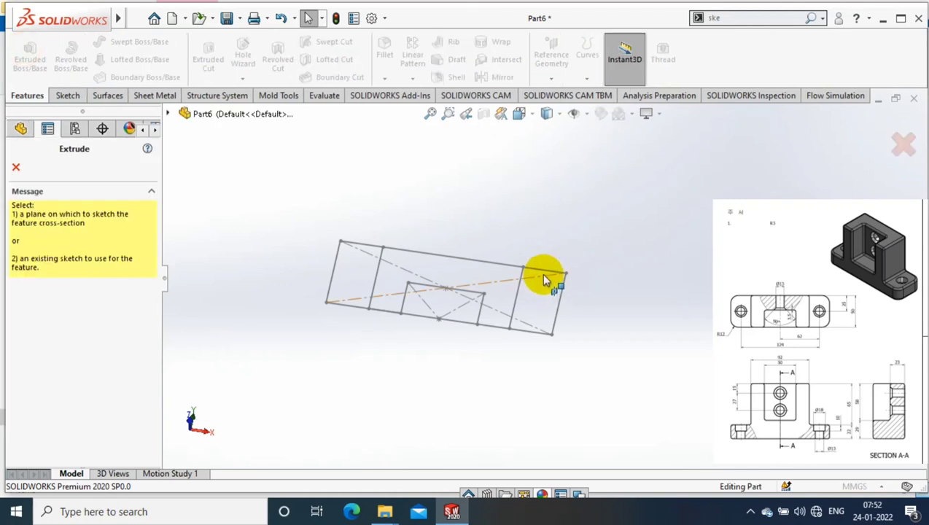
{"action": "left_click", "coordinate": [541, 271]}
{"action": "type", "text": "22.00mm"}
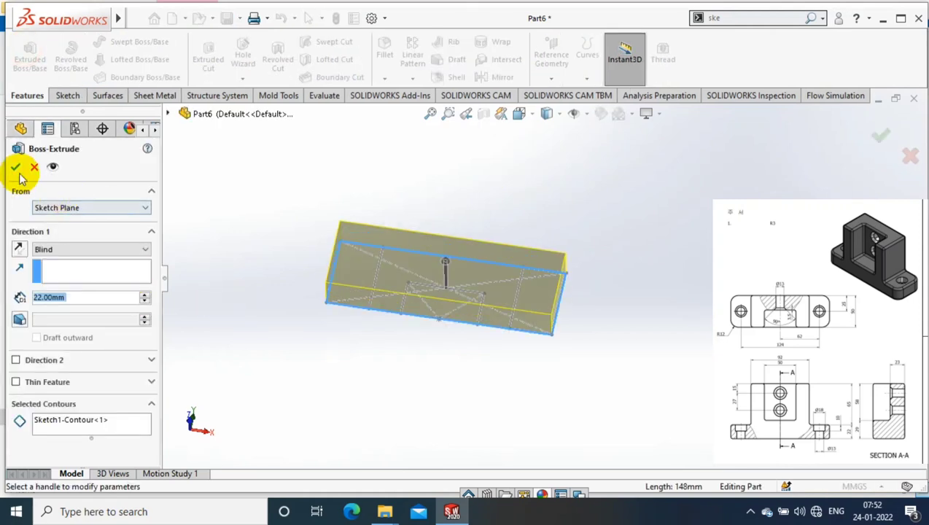
{"action": "left_click", "coordinate": [17, 165]}
{"action": "left_click", "coordinate": [13, 313]}
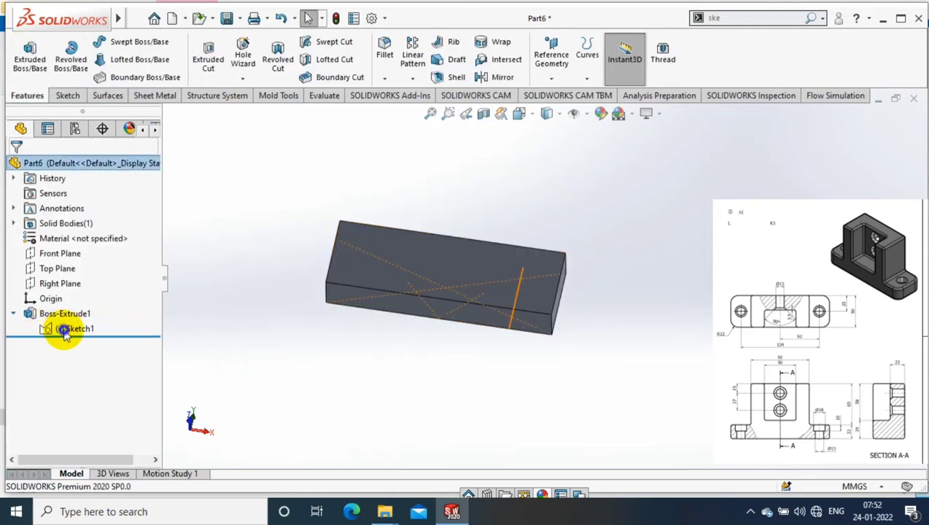
{"action": "left_click", "coordinate": [65, 329]}
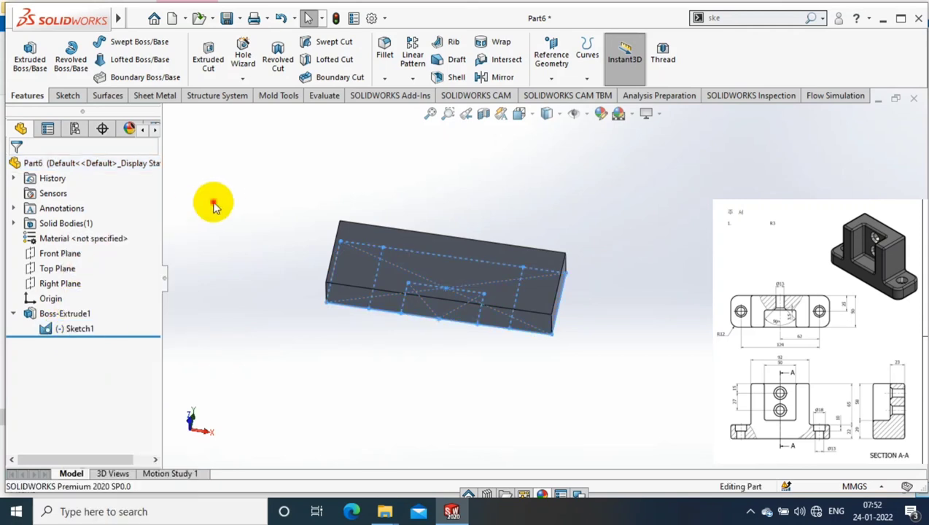
Extrude only Sketch1's middle region 22 mm as Boss-Extrude2 after clearing the selected contours.
{"action": "left_click", "coordinate": [31, 52]}
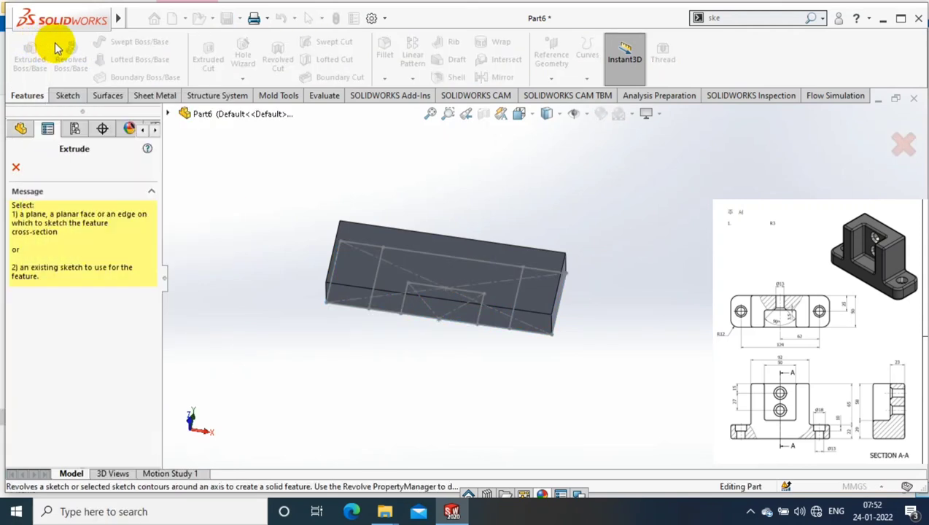
{"action": "left_click", "coordinate": [452, 262]}
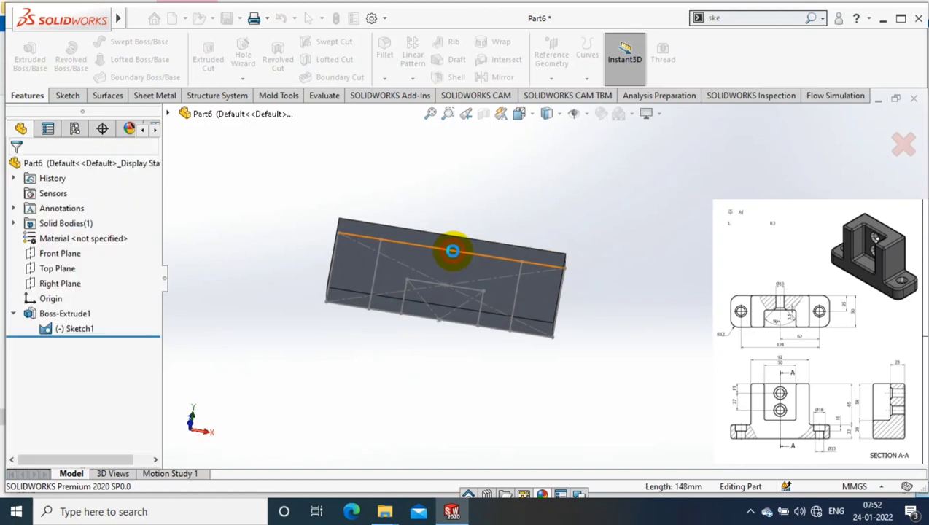
{"action": "right_click", "coordinate": [79, 436]}
{"action": "left_click", "coordinate": [107, 444]}
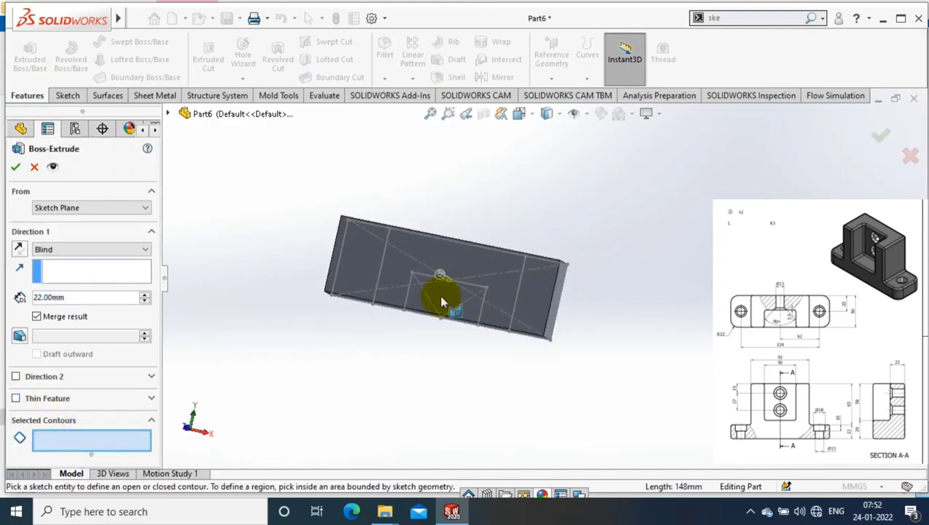
{"action": "left_click", "coordinate": [477, 192]}
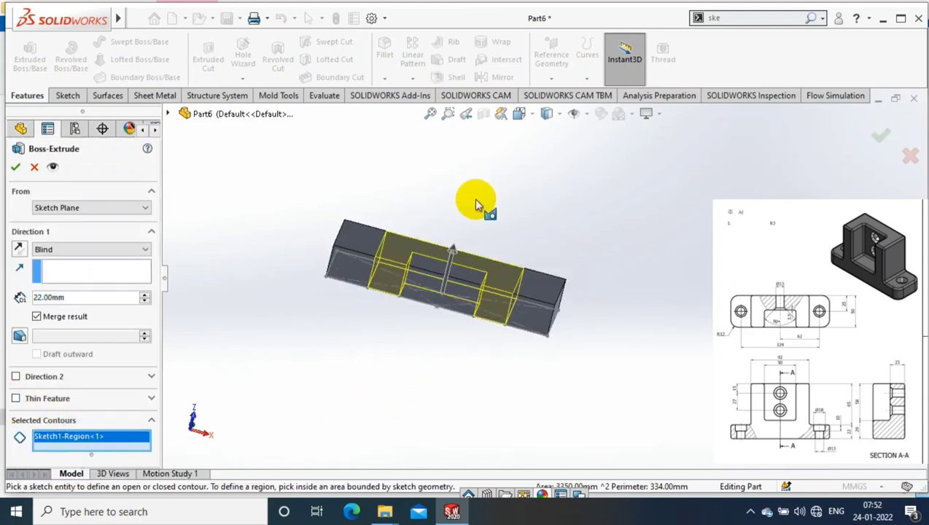
{"action": "key", "text": "Return"}
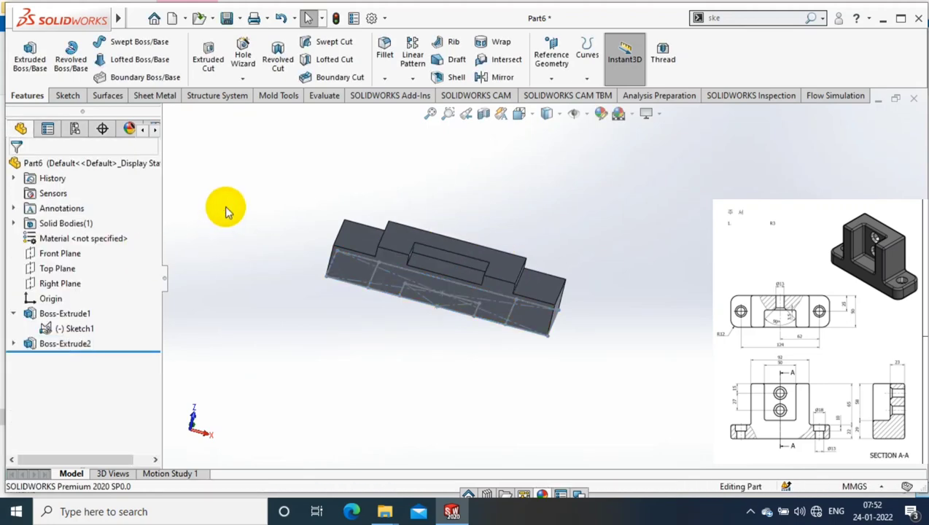
{"action": "mouse_move", "coordinate": [277, 219]}
{"action": "middle_mouse_down"}
{"action": "mouse_move", "coordinate": [339, 305]}
{"action": "mouse_move", "coordinate": [384, 239]}
{"action": "middle_mouse_up"}
Extrude Sketch1's middle region again with Thin Feature turned off.
{"action": "left_click", "coordinate": [29, 68]}
{"action": "left_click", "coordinate": [384, 239]}
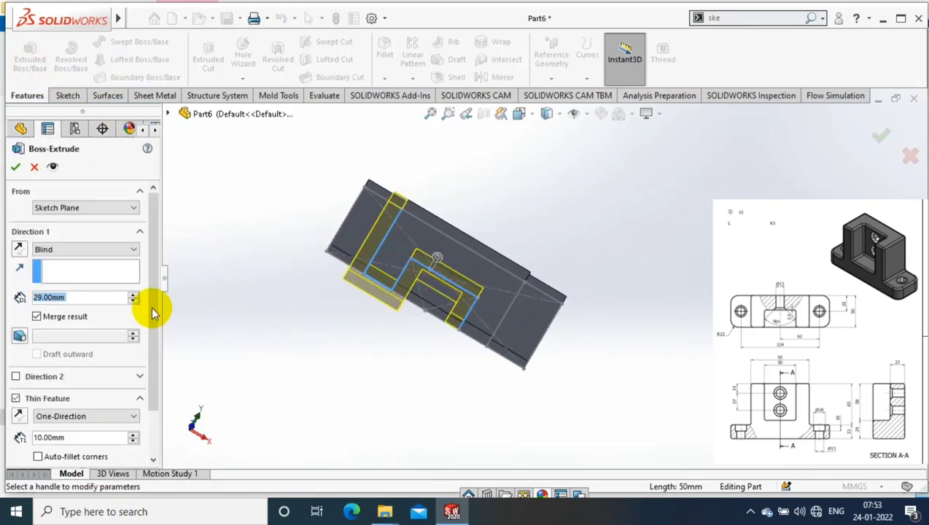
{"action": "left_click", "coordinate": [15, 398]}
{"action": "left_click", "coordinate": [410, 263]}
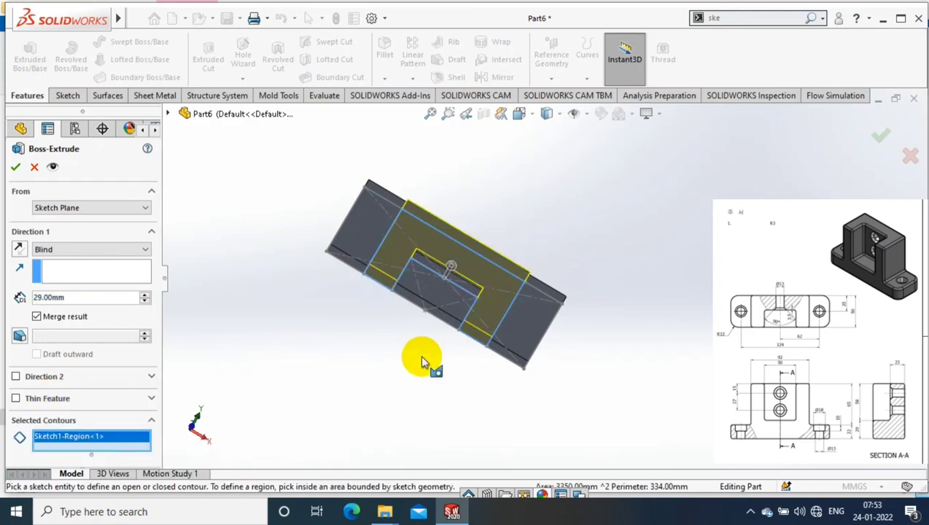
{"action": "mouse_move", "coordinate": [426, 363]}
{"action": "middle_mouse_down"}
{"action": "mouse_move", "coordinate": [436, 207]}
{"action": "mouse_move", "coordinate": [310, 285]}
{"action": "middle_mouse_up"}
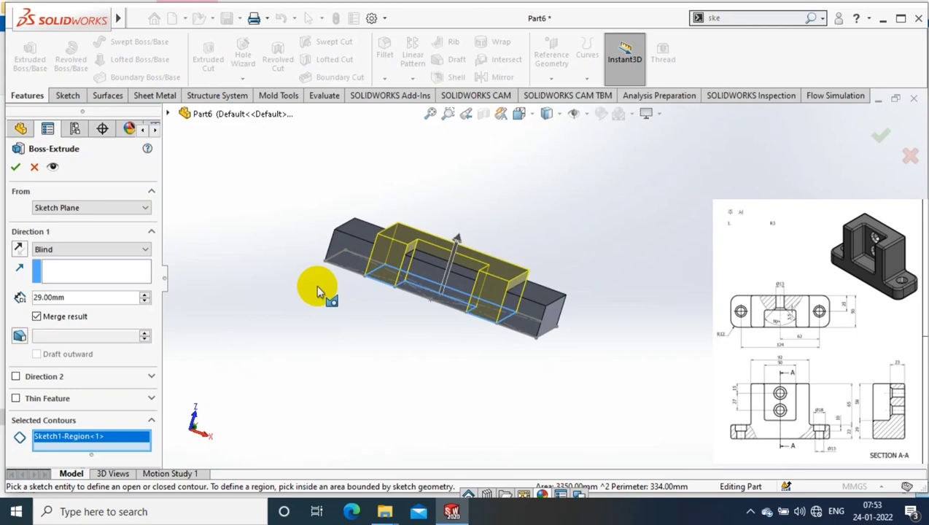
{"action": "right_click", "coordinate": [317, 283]}
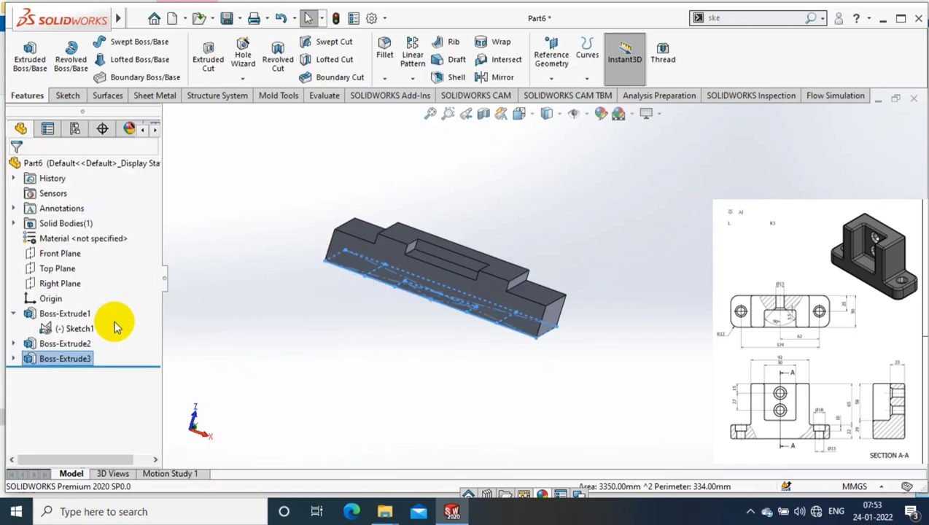
Edit Boss-Extrude3 and change its depth to 65+22 (87 mm).
{"action": "right_click", "coordinate": [63, 358]}
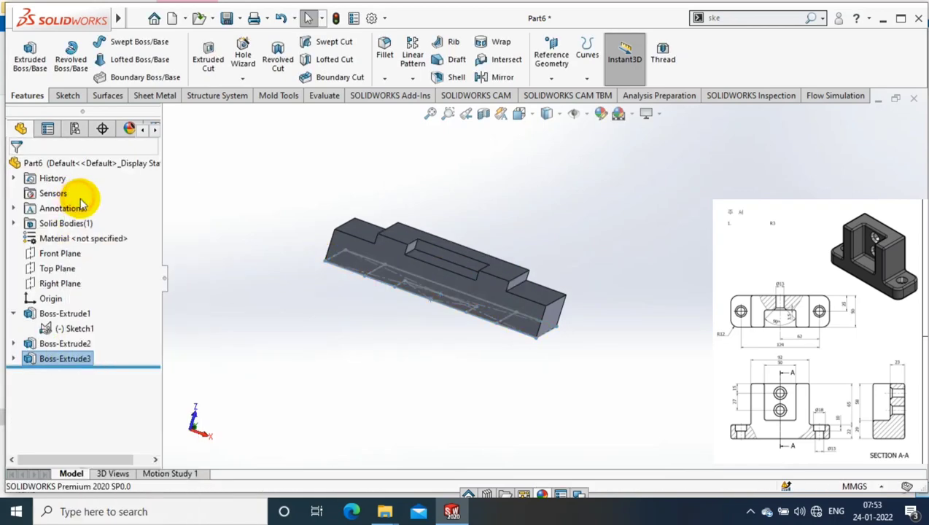
{"action": "left_click", "coordinate": [83, 328]}
{"action": "left_click", "coordinate": [118, 330]}
{"action": "triple_click", "coordinate": [73, 298]}
{"action": "type", "text": "65"}
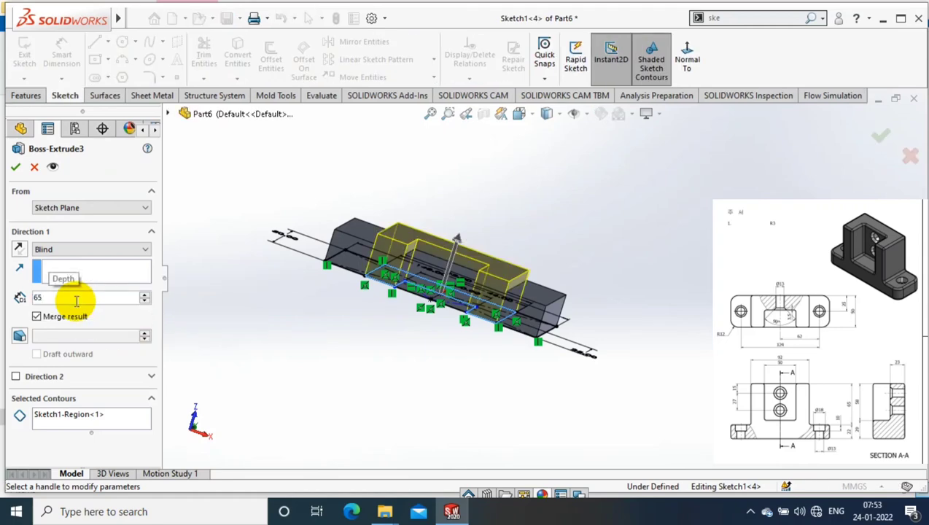
{"action": "type", "text": "+22"}
{"action": "key", "text": "Return"}
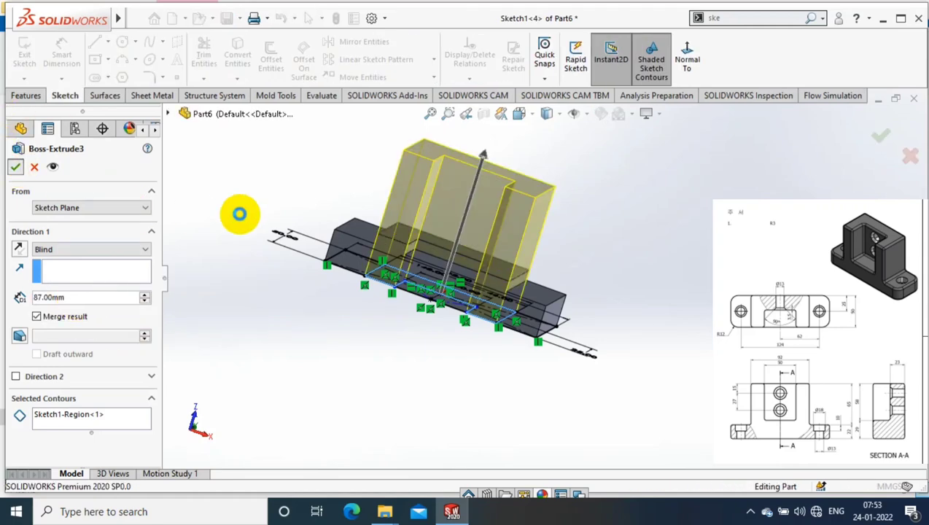
{"action": "mouse_move", "coordinate": [239, 213]}
{"action": "middle_mouse_down"}
{"action": "mouse_move", "coordinate": [311, 159]}
{"action": "mouse_move", "coordinate": [300, 280]}
{"action": "mouse_move", "coordinate": [296, 185]}
{"action": "middle_mouse_up"}
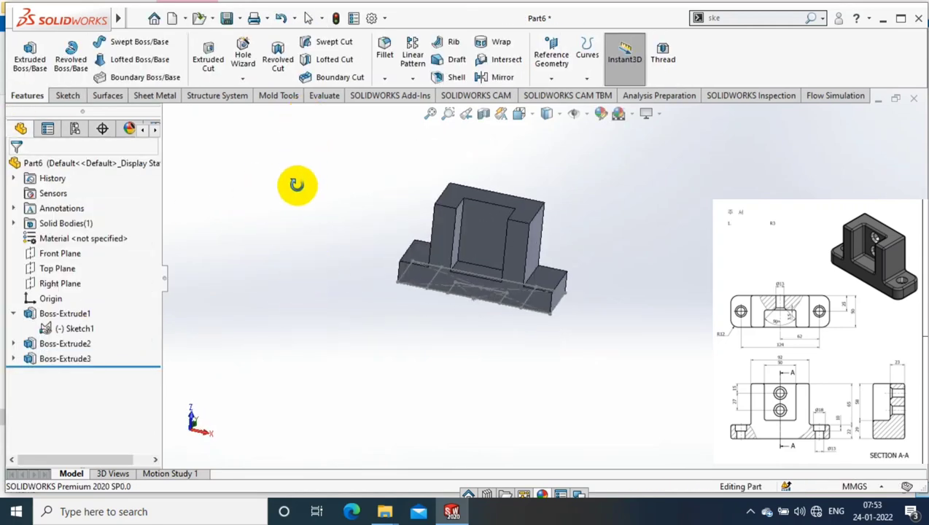
Start a new sketch on the face at the bottom of the centre opening.
{"action": "scroll", "coordinate": [556, 253], "scroll_direction": "down", "scroll_amount": 3}
{"action": "right_click", "coordinate": [445, 275]}
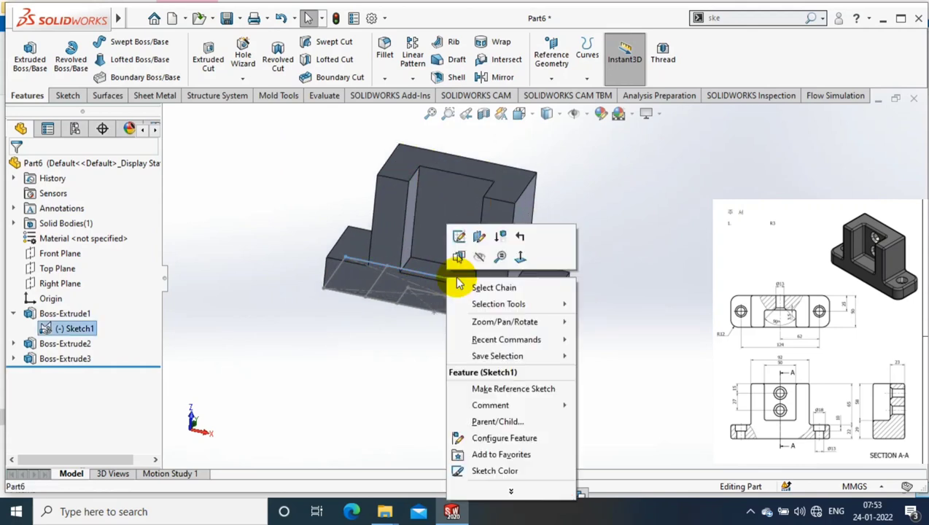
{"action": "mouse_move", "coordinate": [625, 248]}
{"action": "middle_mouse_down"}
{"action": "mouse_move", "coordinate": [607, 290]}
{"action": "mouse_move", "coordinate": [601, 235]}
{"action": "middle_mouse_up"}
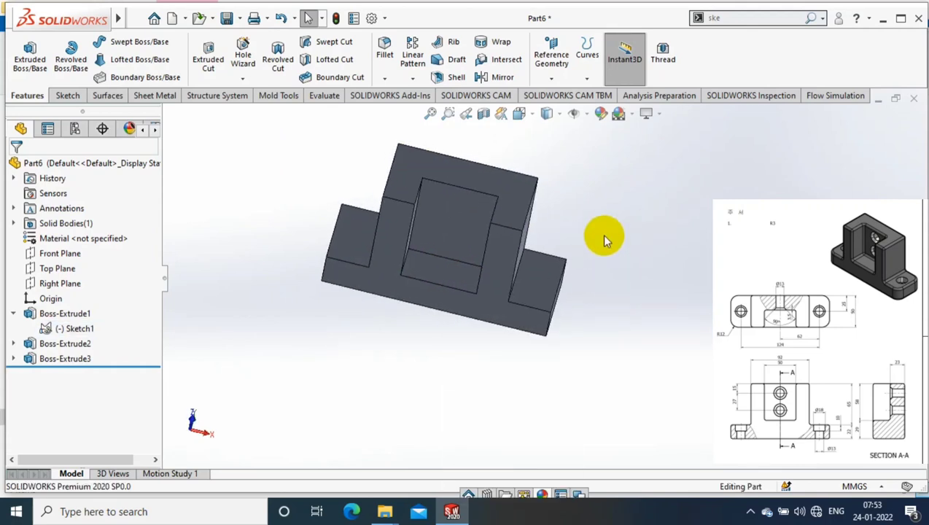
{"action": "left_click", "coordinate": [442, 275]}
{"action": "left_click", "coordinate": [67, 95]}
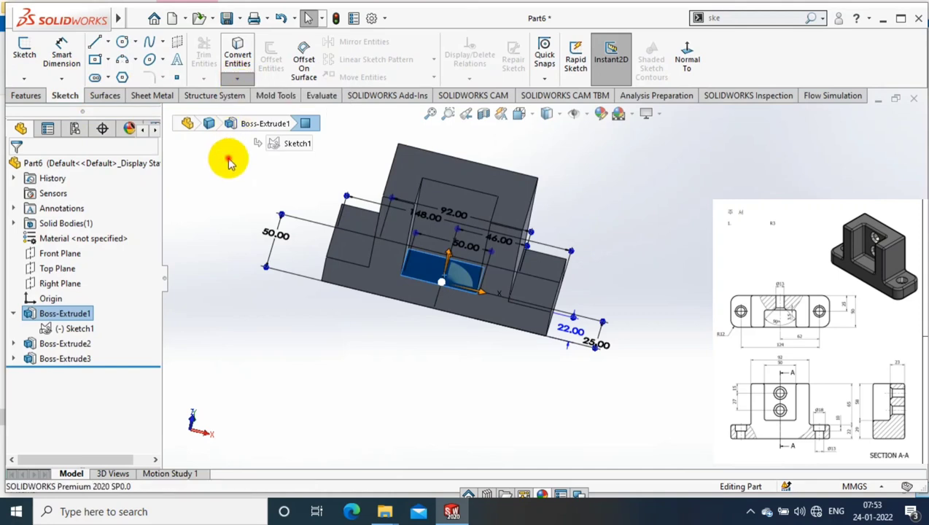
{"action": "left_click", "coordinate": [24, 55]}
{"action": "left_click", "coordinate": [17, 166]}
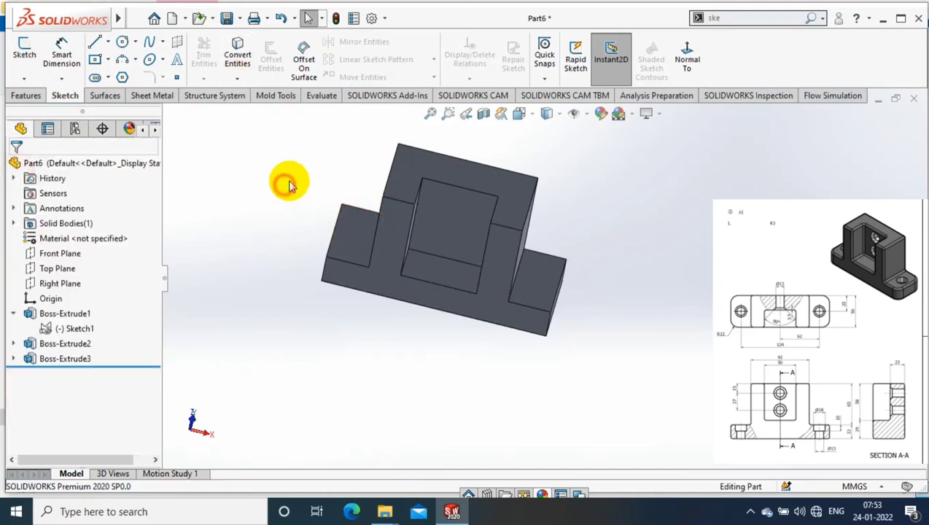
{"action": "left_click", "coordinate": [435, 269]}
{"action": "left_click", "coordinate": [28, 63]}
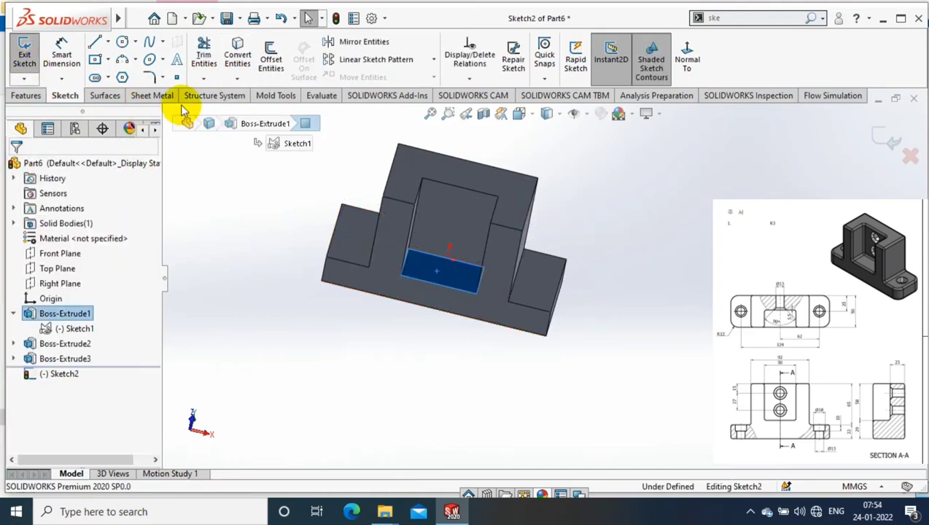
Extrude the new face sketch 7 mm.
{"action": "left_click", "coordinate": [26, 96]}
{"action": "left_click", "coordinate": [29, 54]}
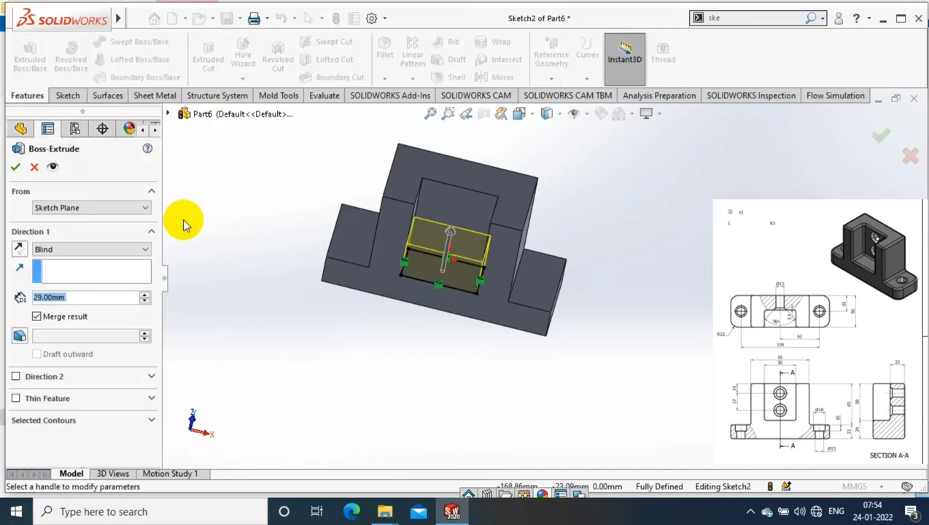
{"action": "type", "text": "7"}
{"action": "key", "text": "Return"}
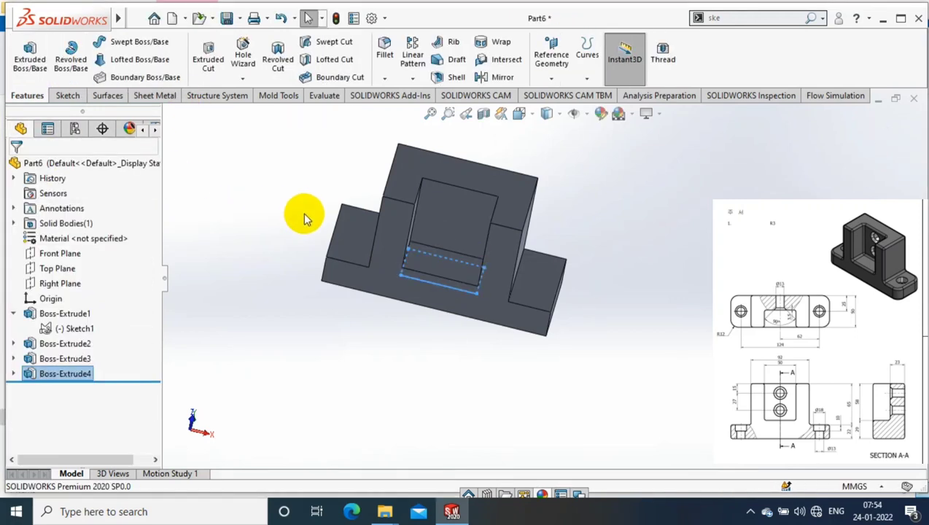
Fillet the four vertical corner edges at both base ends with a 12 mm radius.
{"action": "left_click", "coordinate": [384, 78]}
{"action": "left_click", "coordinate": [406, 91]}
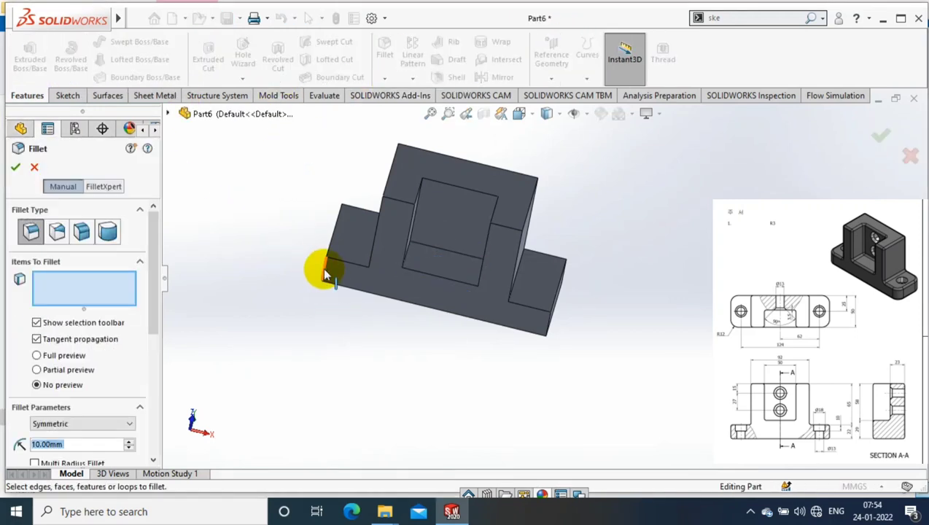
{"action": "left_click", "coordinate": [325, 272]}
{"action": "middle_click_drag", "start_coordinate": [325, 274], "coordinate": [342, 321]}
{"action": "left_click", "coordinate": [373, 234]}
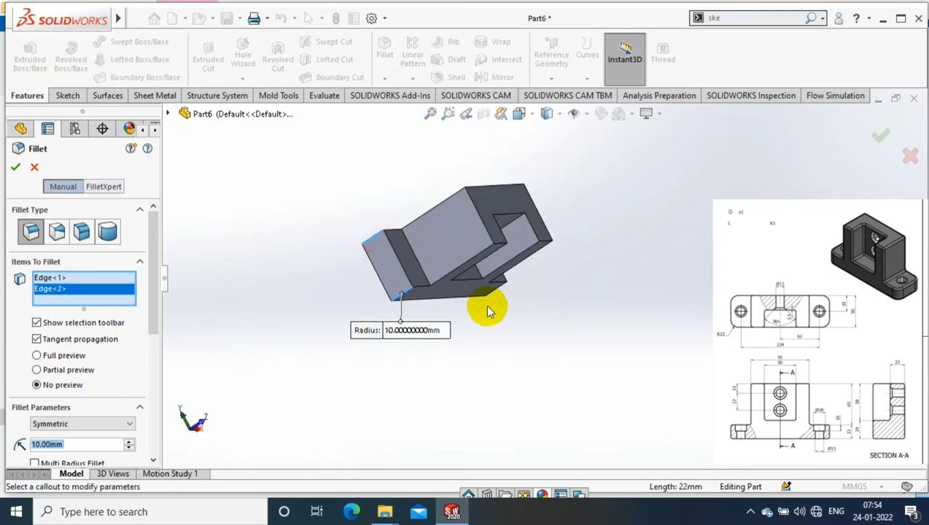
{"action": "mouse_move", "coordinate": [564, 250]}
{"action": "middle_mouse_down"}
{"action": "mouse_move", "coordinate": [510, 297]}
{"action": "mouse_move", "coordinate": [514, 357]}
{"action": "middle_mouse_up"}
{"action": "left_click", "coordinate": [514, 356]}
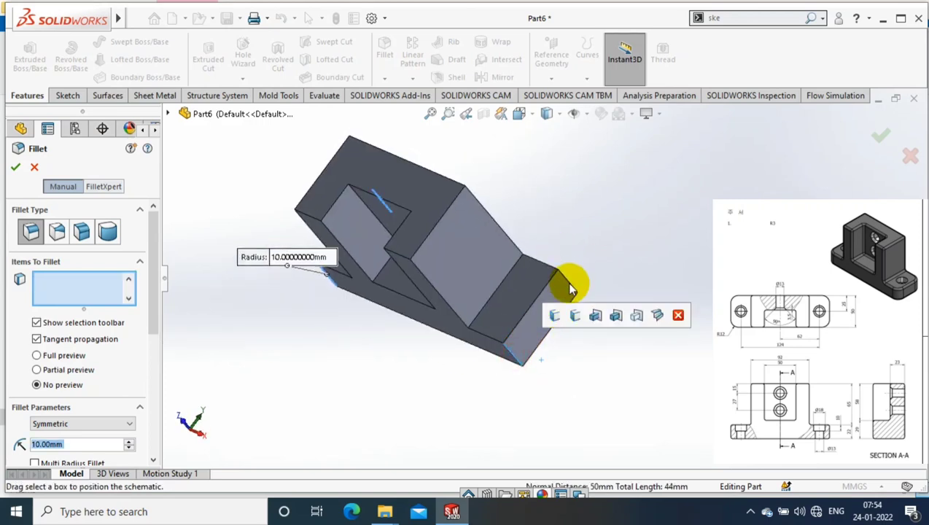
{"action": "left_click", "coordinate": [568, 284]}
{"action": "scroll", "coordinate": [159, 301], "scroll_direction": "down", "scroll_amount": 3}
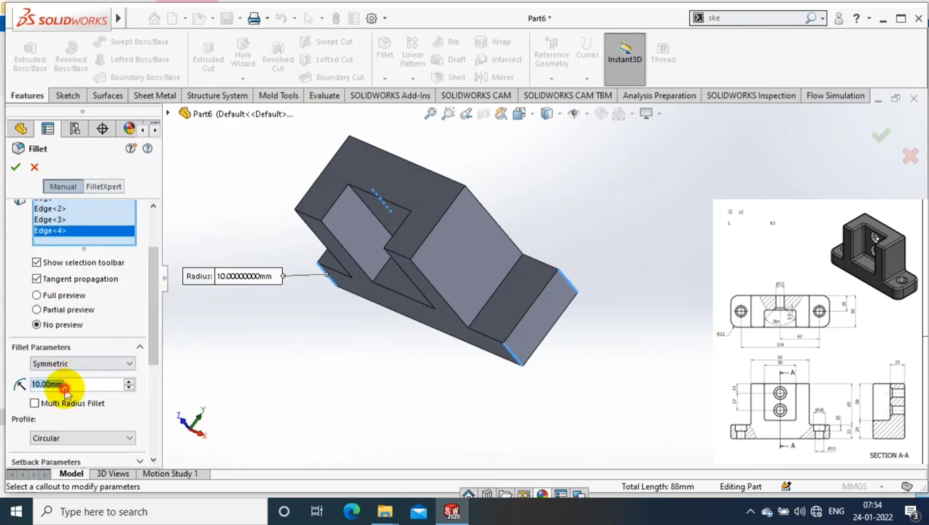
{"action": "type", "text": "12"}
{"action": "key", "text": "Return"}
{"action": "left_click", "coordinate": [15, 167]}
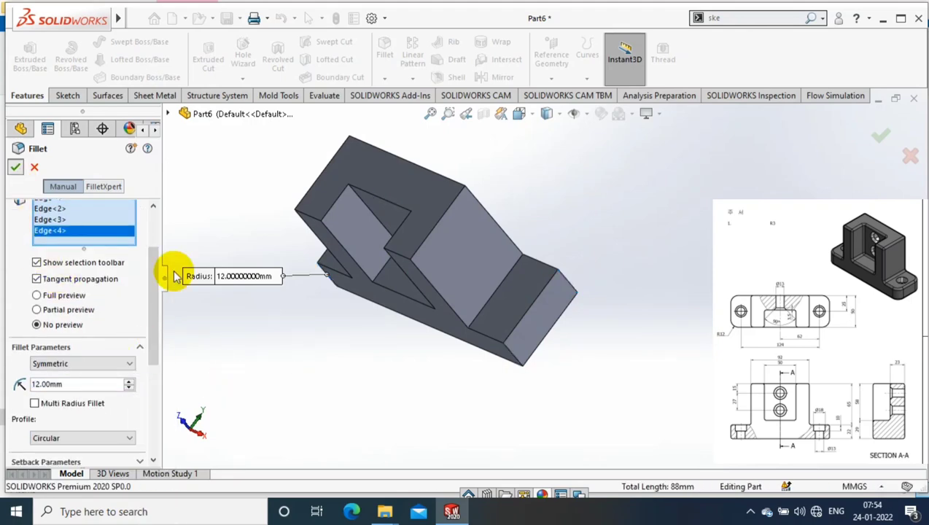
{"action": "mouse_move", "coordinate": [431, 377]}
{"action": "middle_mouse_down"}
{"action": "mouse_move", "coordinate": [426, 307]}
{"action": "mouse_move", "coordinate": [612, 249]}
{"action": "mouse_move", "coordinate": [665, 203]}
{"action": "middle_mouse_up"}
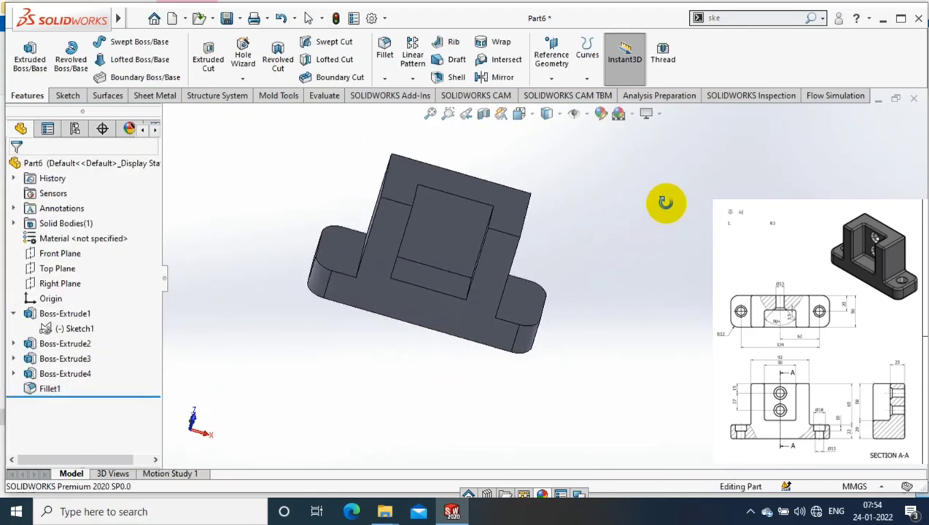
Orient the view normal to the base's top face.
{"action": "right_click", "coordinate": [613, 182]}
{"action": "left_click", "coordinate": [618, 152]}
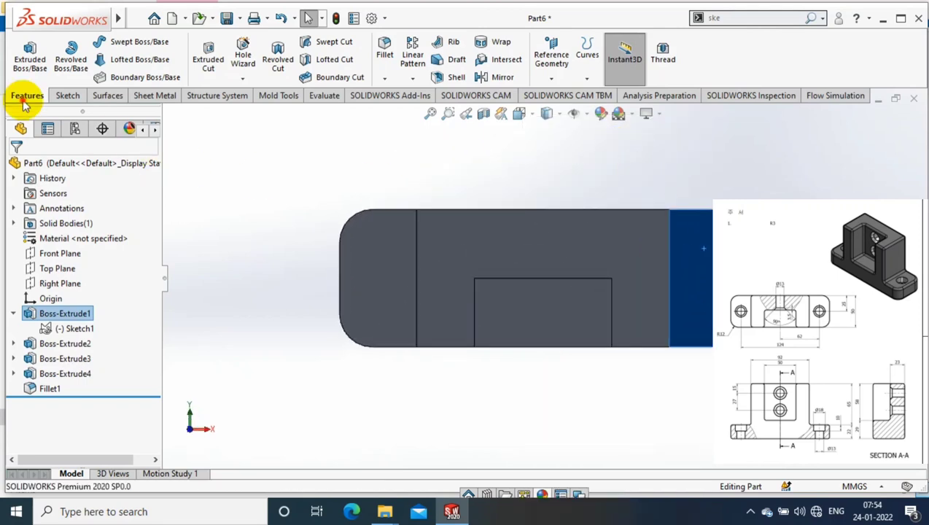
{"action": "key", "text": "Escape"}
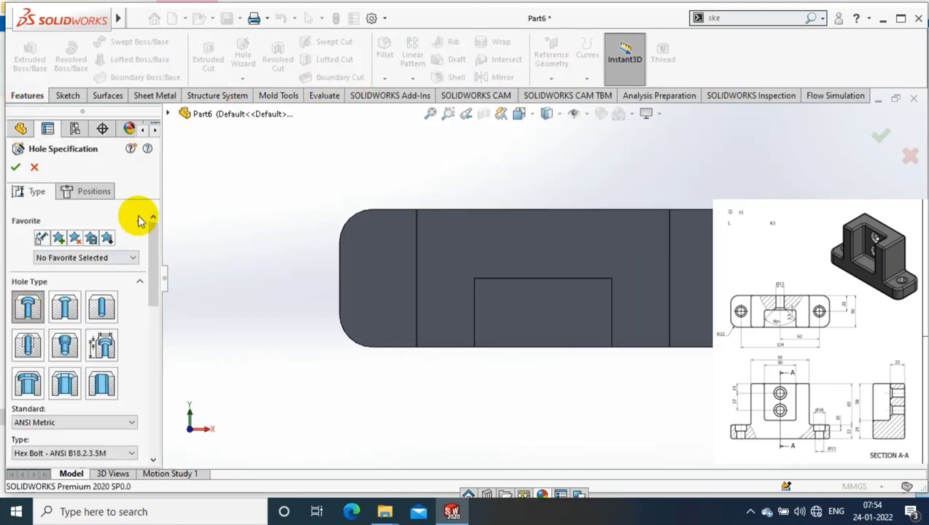
Set the counterbore hole's custom sizes to 13, 18 and 10 mm, ready for positioning.
{"action": "mouse_move", "coordinate": [150, 218]}
{"action": "left_mouse_down"}
{"action": "mouse_move", "coordinate": [154, 326]}
{"action": "mouse_move", "coordinate": [80, 331]}
{"action": "left_mouse_up"}
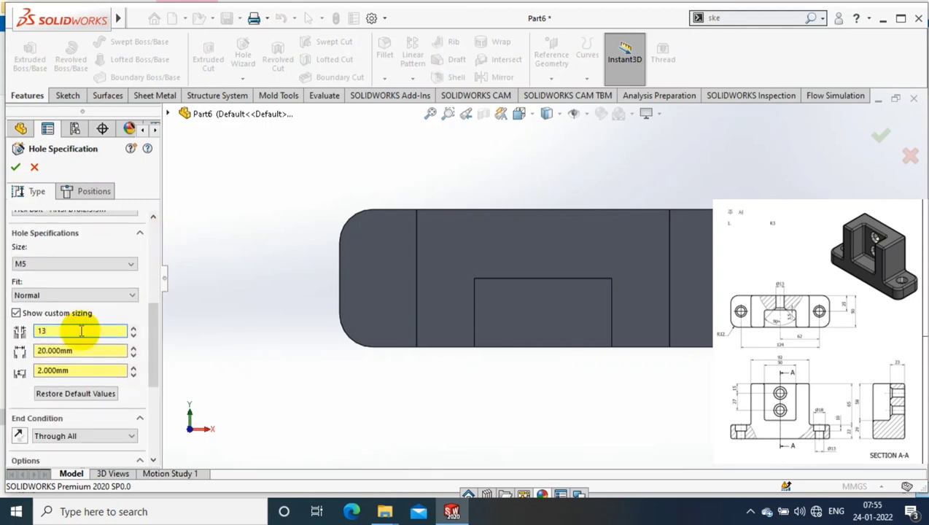
{"action": "left_click_drag", "start_coordinate": [86, 351], "coordinate": [36, 351]}
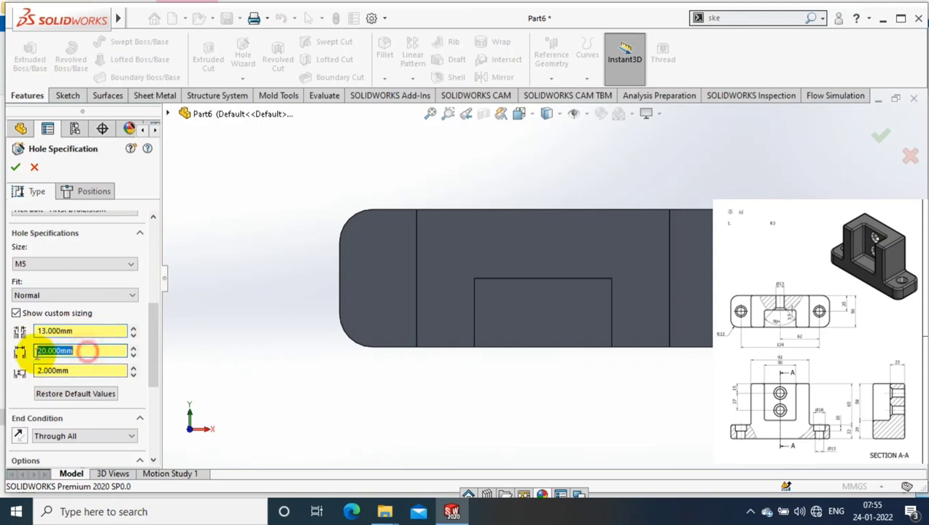
{"action": "type", "text": "18.000"}
{"action": "left_click_drag", "start_coordinate": [82, 374], "coordinate": [37, 375]}
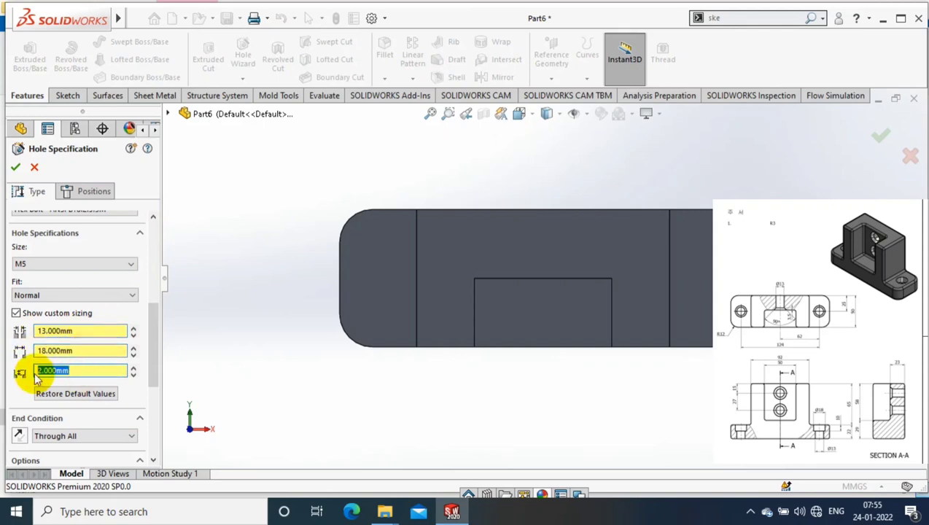
{"action": "type", "text": "10"}
{"action": "scroll", "coordinate": [149, 357], "scroll_direction": "down", "scroll_amount": 2}
{"action": "scroll", "coordinate": [131, 335], "scroll_direction": "down", "scroll_amount": 3}
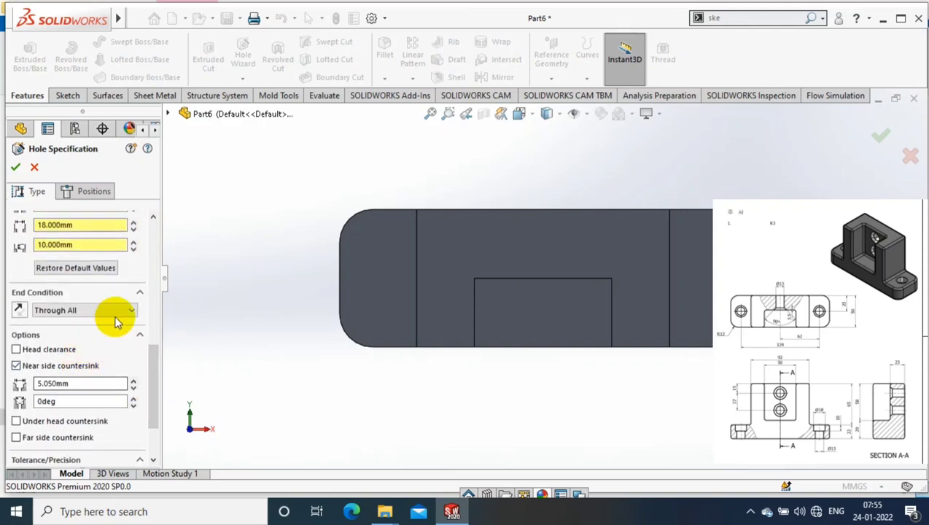
{"action": "left_click", "coordinate": [94, 191]}
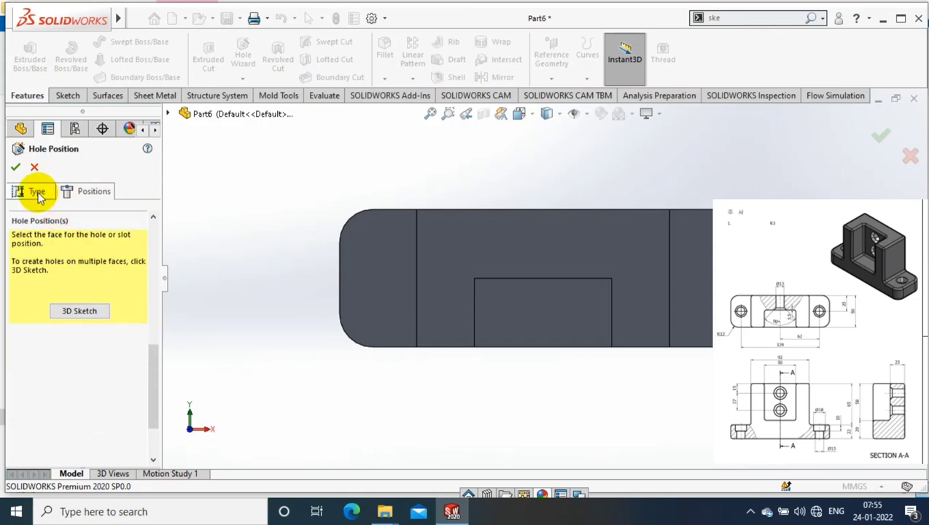
Place two hole points on the base face, each dimensioned 62 mm from the centre.
{"action": "left_click", "coordinate": [385, 290]}
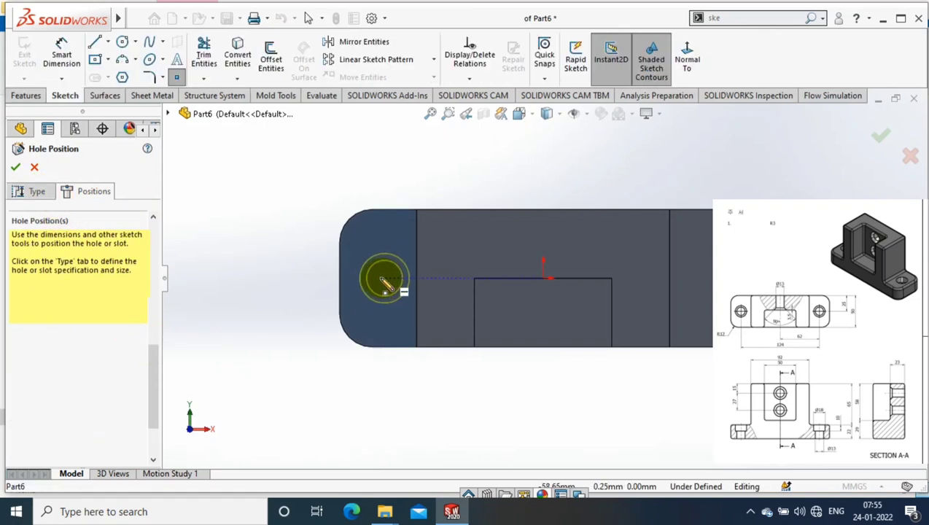
{"action": "left_click", "coordinate": [380, 278]}
{"action": "left_click", "coordinate": [704, 277]}
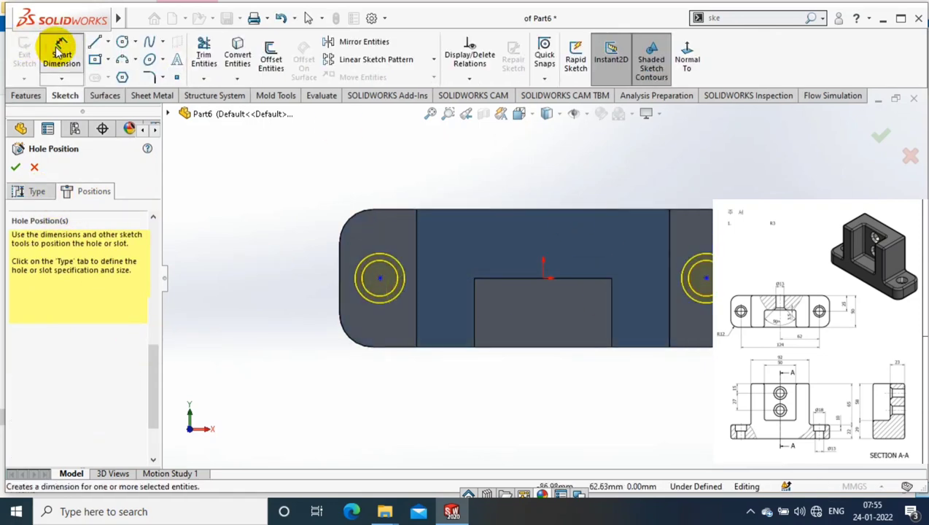
{"action": "left_click", "coordinate": [61, 52]}
{"action": "left_click", "coordinate": [543, 278]}
{"action": "left_click", "coordinate": [380, 278]}
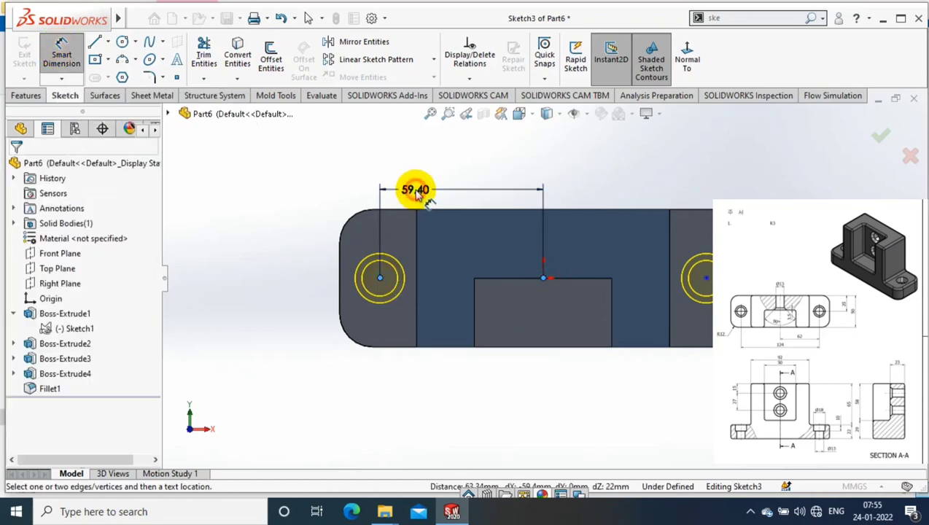
{"action": "left_click", "coordinate": [417, 191]}
{"action": "type", "text": "62"}
{"action": "key", "text": "Return"}
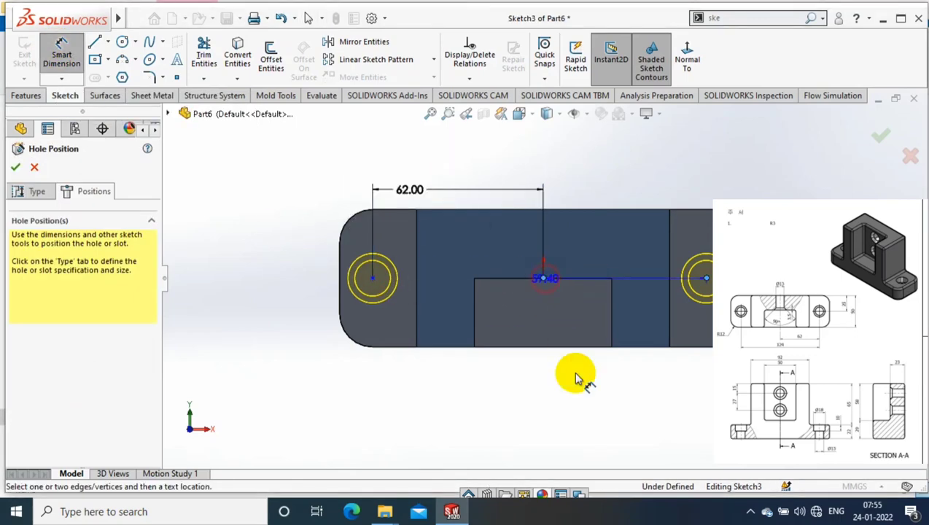
{"action": "left_click", "coordinate": [575, 378]}
{"action": "type", "text": "62"}
{"action": "key", "text": "Return"}
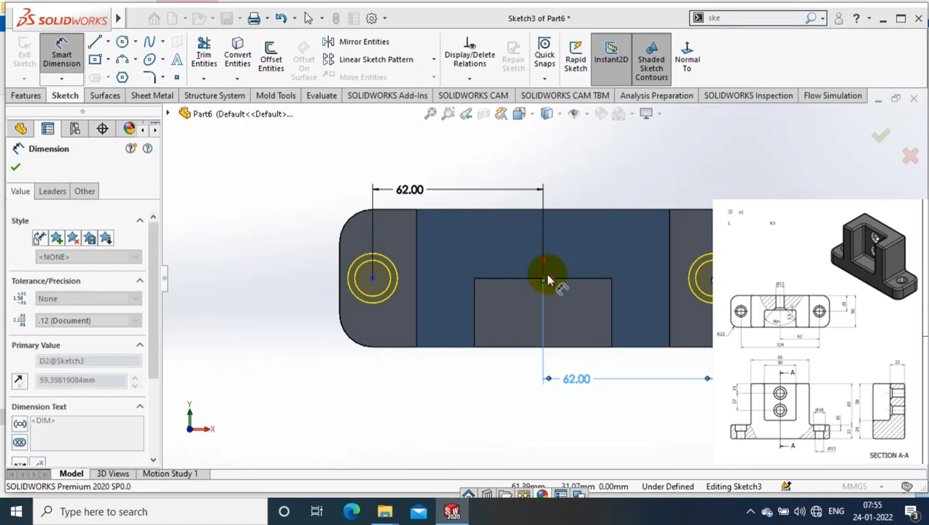
{"action": "key", "text": "Escape"}
Make the hole points horizontal with the centre point and confirm the counterbored holes.
{"action": "scroll", "coordinate": [510, 281], "scroll_direction": "up", "scroll_amount": 1}
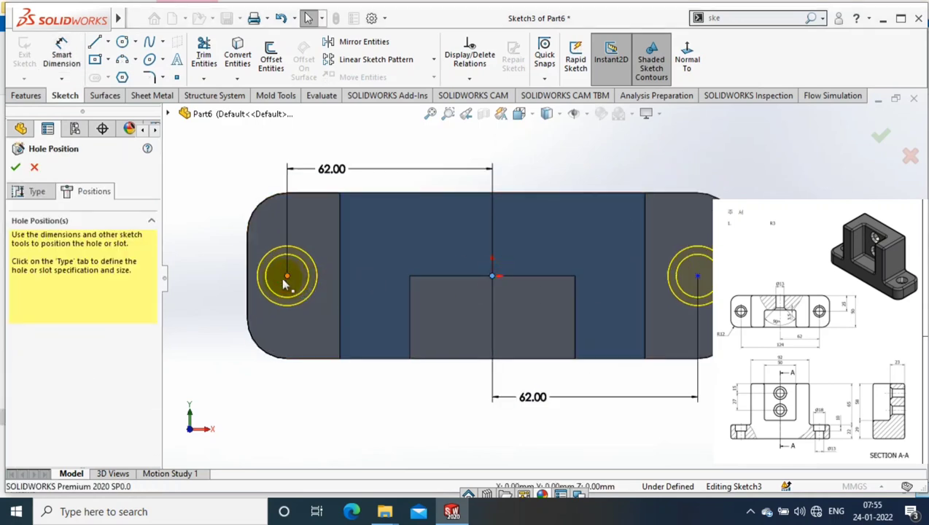
{"action": "left_click", "coordinate": [287, 276], "text": "ctrl"}
{"action": "left_click", "coordinate": [493, 277]}
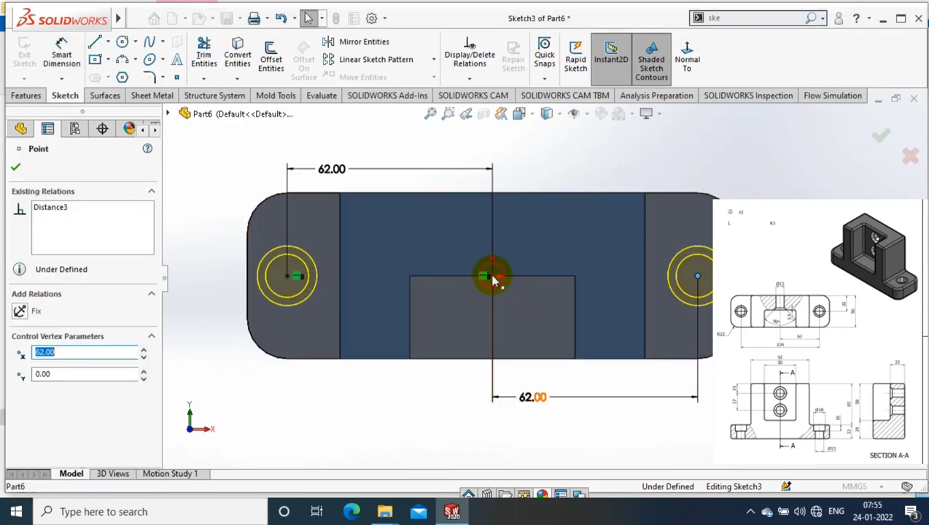
{"action": "left_click", "coordinate": [492, 277], "text": "ctrl"}
{"action": "left_click", "coordinate": [22, 388]}
{"action": "left_click", "coordinate": [16, 167]}
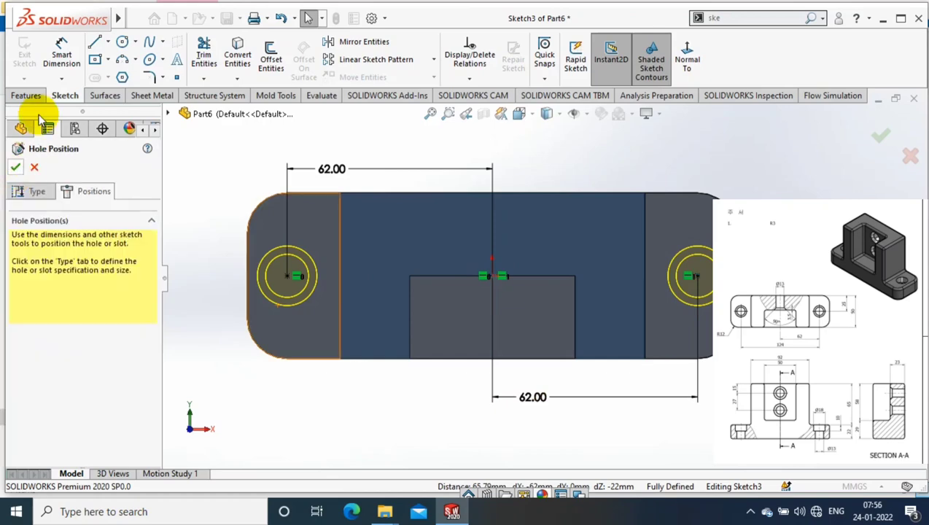
{"action": "left_click", "coordinate": [16, 166]}
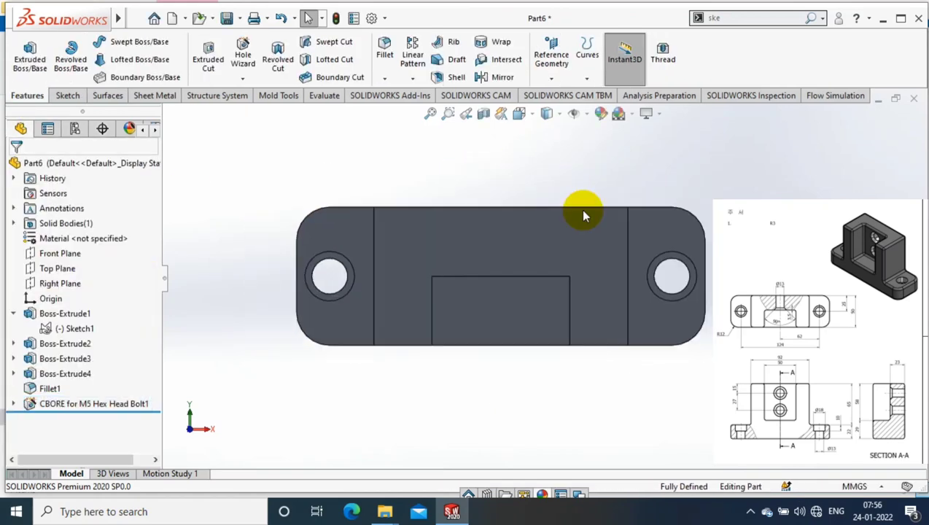
Turn the view normal to the raised block face and start a new Hole Wizard hole.
{"action": "middle_click_drag", "start_coordinate": [579, 209], "coordinate": [523, 170]}
{"action": "right_click", "coordinate": [523, 170]}
{"action": "left_click", "coordinate": [690, 129]}
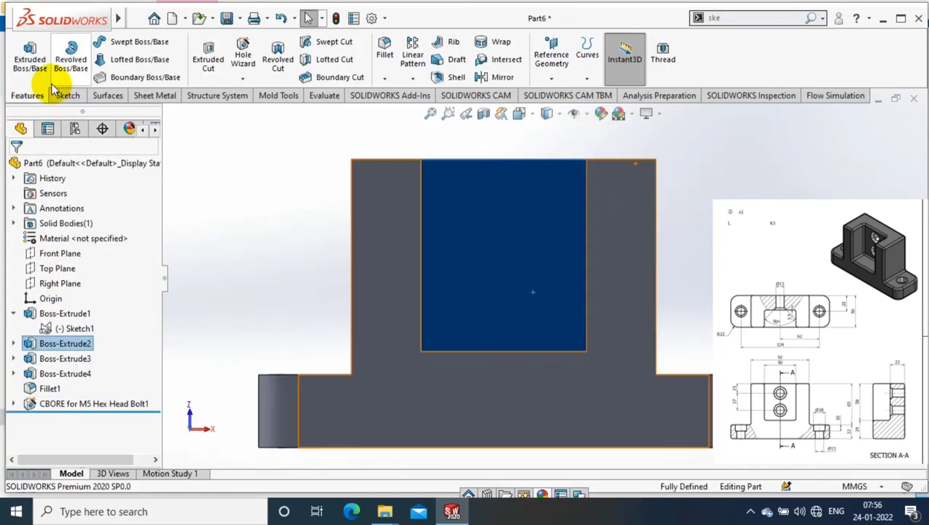
{"action": "left_click", "coordinate": [243, 78]}
{"action": "left_click", "coordinate": [252, 88]}
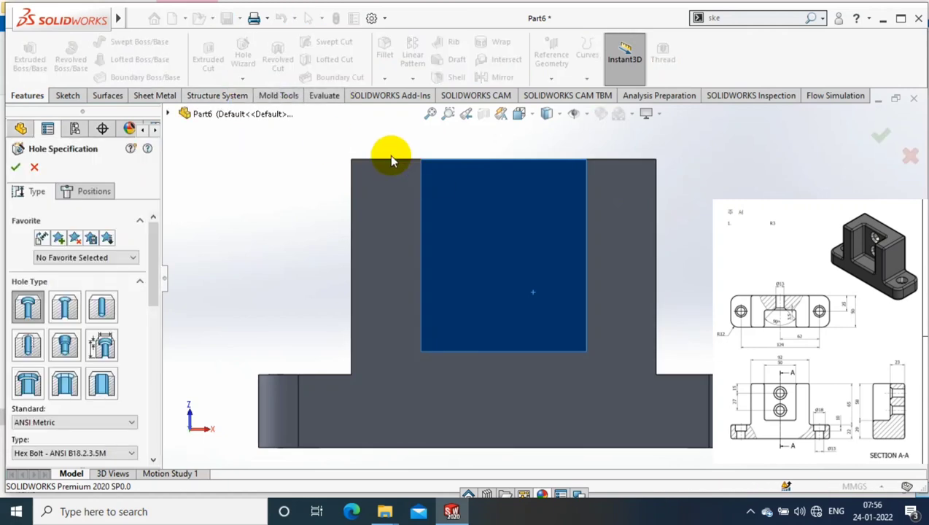
Switch the hole to the M5 countersunk type, keeping custom sizing.
{"action": "left_click", "coordinate": [65, 310]}
{"action": "left_click", "coordinate": [405, 219]}
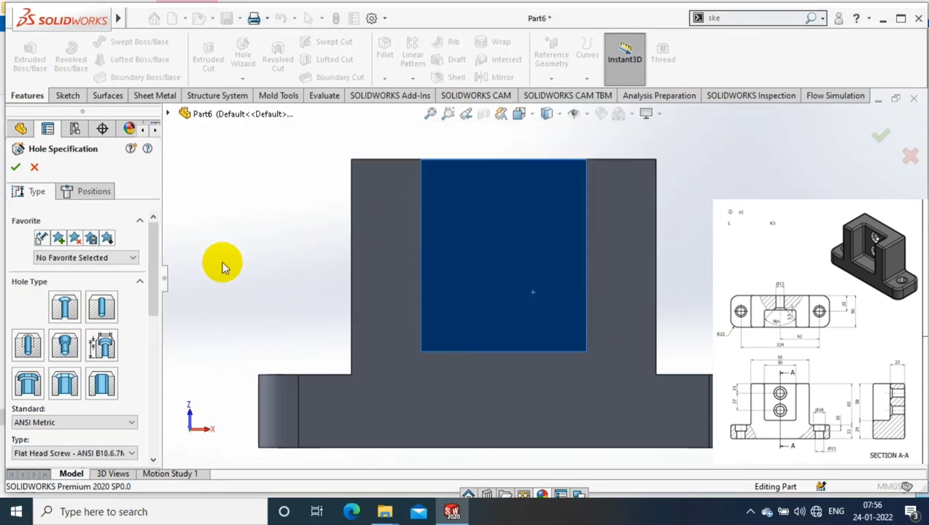
{"action": "scroll", "coordinate": [101, 337], "scroll_direction": "down", "scroll_amount": 3}
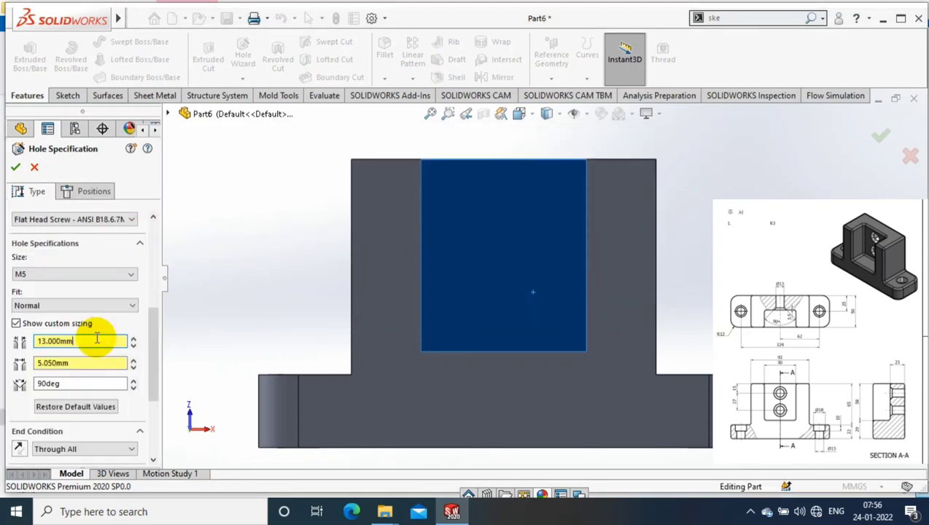
{"action": "left_click", "coordinate": [76, 364]}
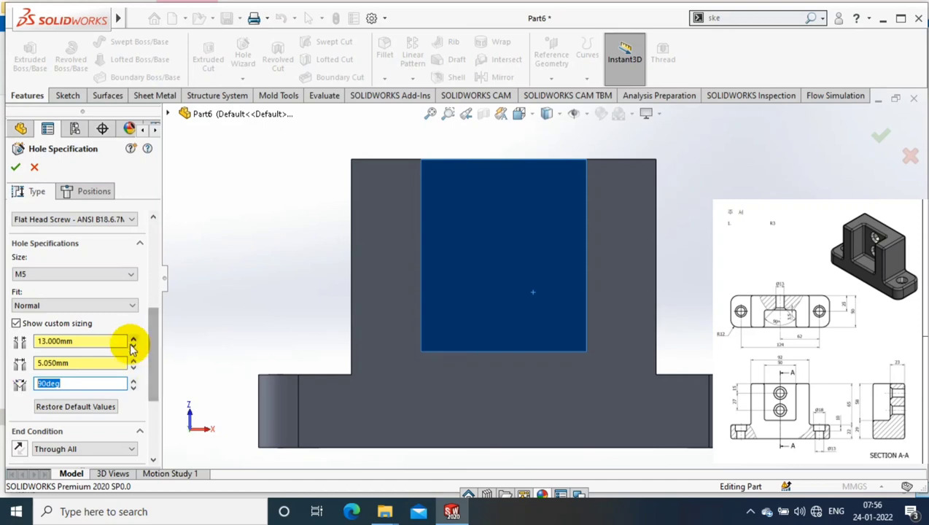
{"action": "scroll", "coordinate": [149, 347], "scroll_direction": "down", "scroll_amount": 3}
{"action": "scroll", "coordinate": [131, 368], "scroll_direction": "down", "scroll_amount": 1}
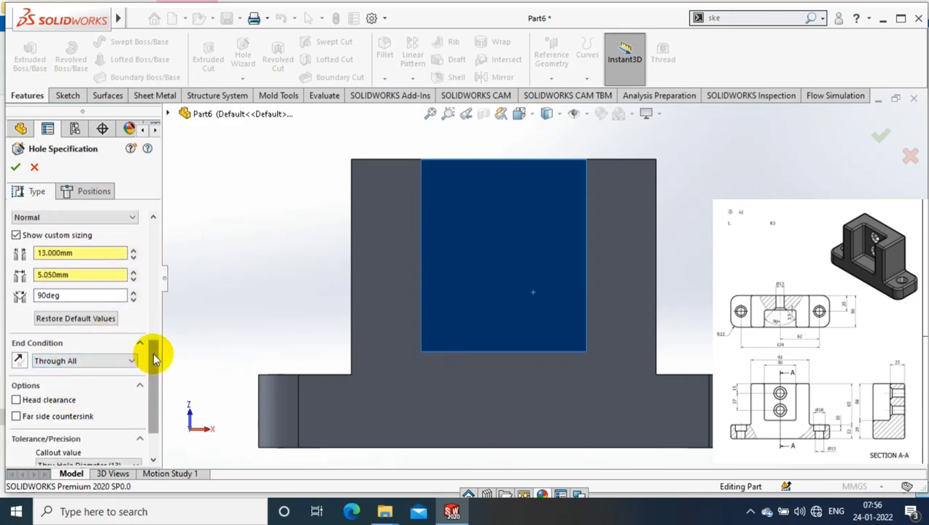
Set custom sizes 13 mm, 18 mm and 90° with End Condition Through All.
{"action": "double_click", "coordinate": [75, 275]}
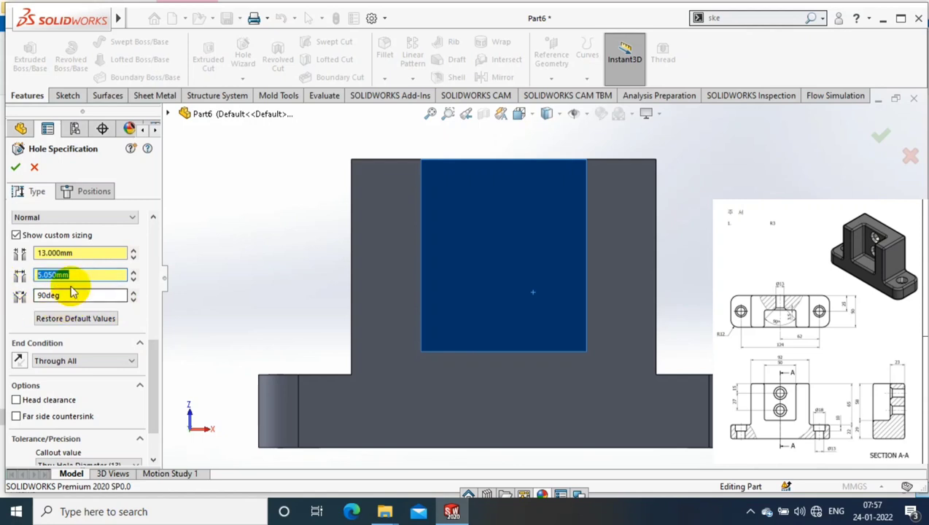
{"action": "left_click", "coordinate": [73, 360]}
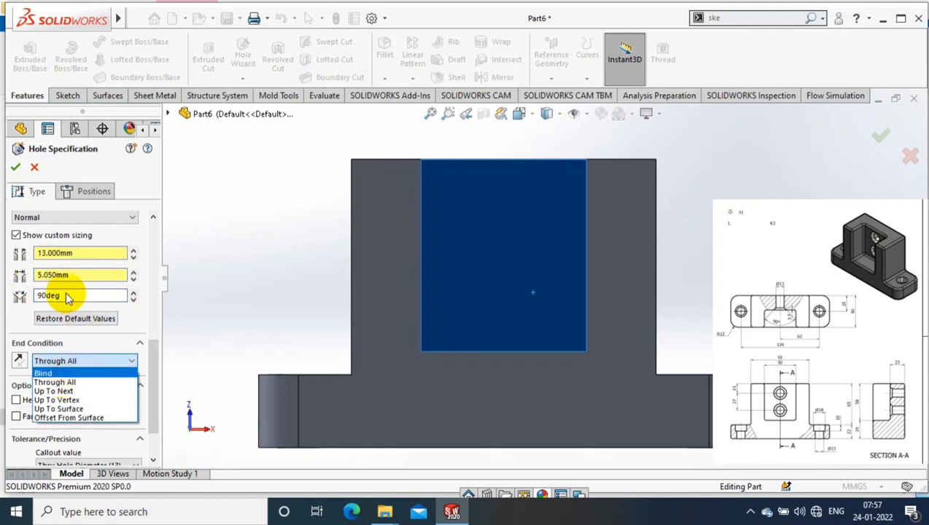
{"action": "scroll", "coordinate": [84, 284], "scroll_direction": "up", "scroll_amount": 3}
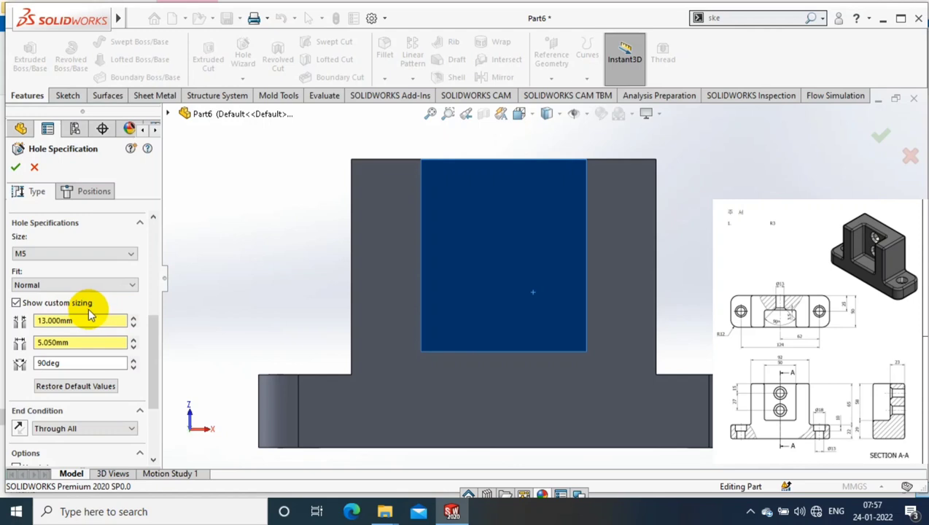
{"action": "double_click", "coordinate": [83, 342]}
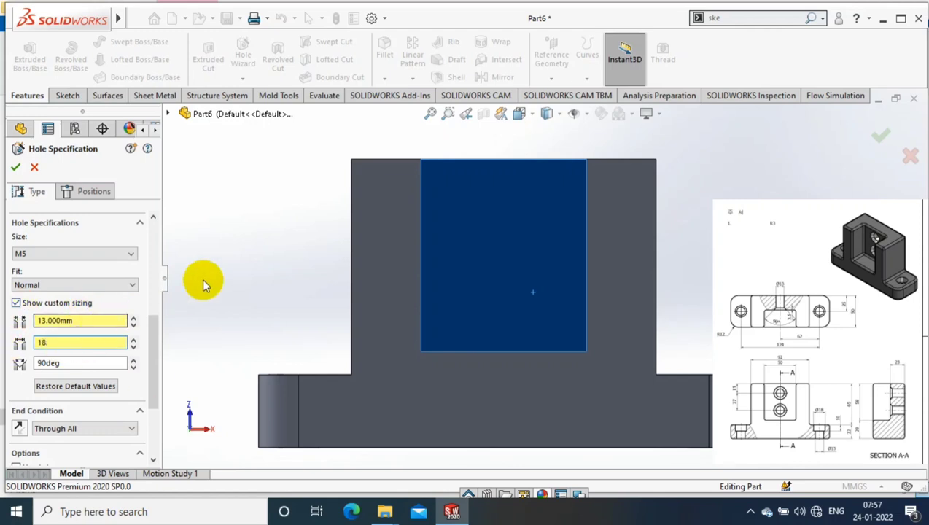
{"action": "scroll", "coordinate": [118, 353], "scroll_direction": "down", "scroll_amount": 3}
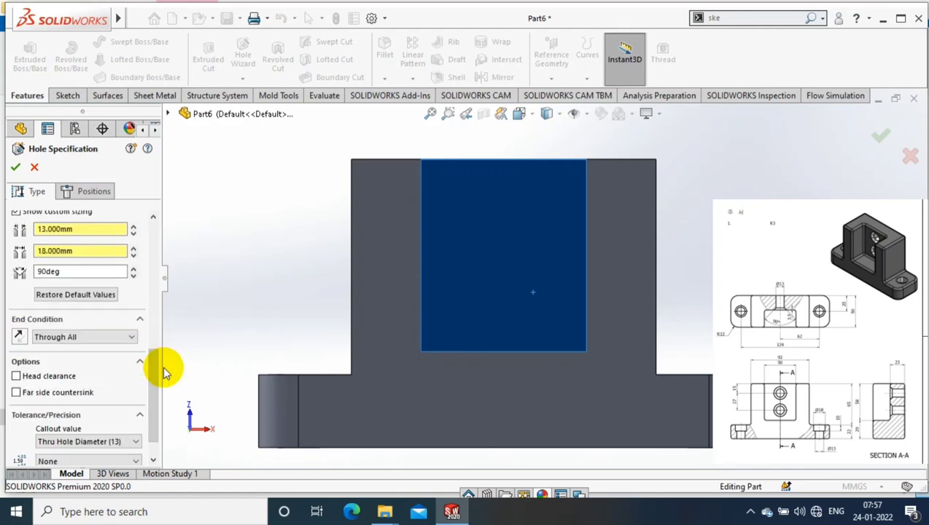
{"action": "scroll", "coordinate": [155, 374], "scroll_direction": "down", "scroll_amount": 1}
{"action": "left_click", "coordinate": [91, 191]}
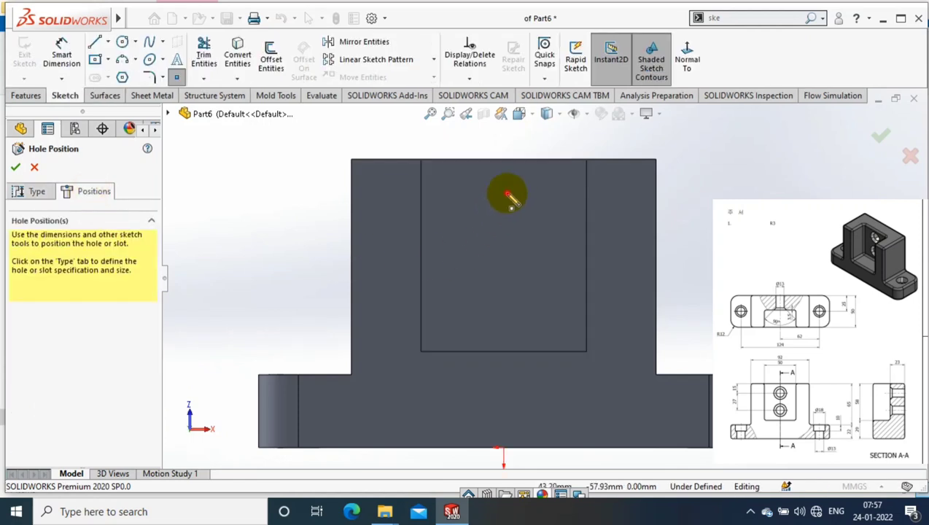
Place two hole points on the raised centre face, spaced 27 mm apart vertically.
{"action": "left_click", "coordinate": [511, 197]}
{"action": "left_click", "coordinate": [502, 284]}
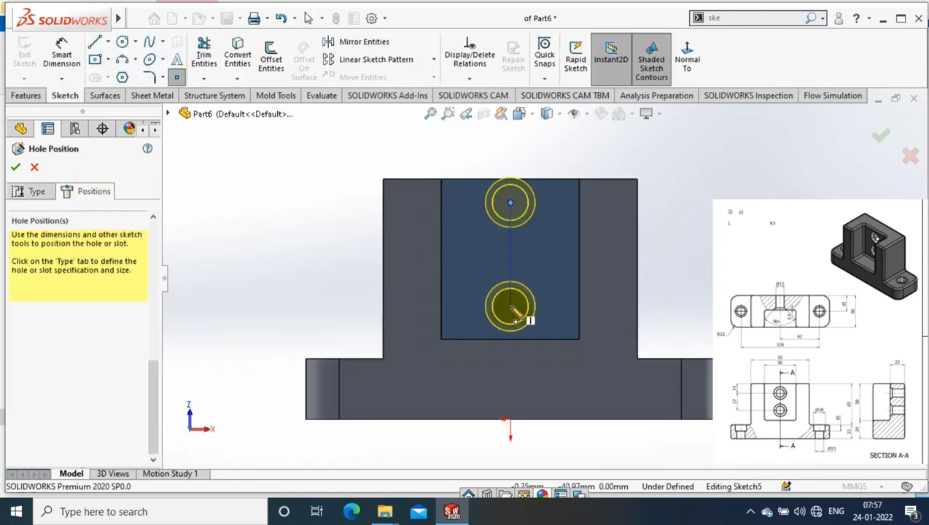
{"action": "left_click", "coordinate": [510, 307]}
{"action": "left_click", "coordinate": [62, 57]}
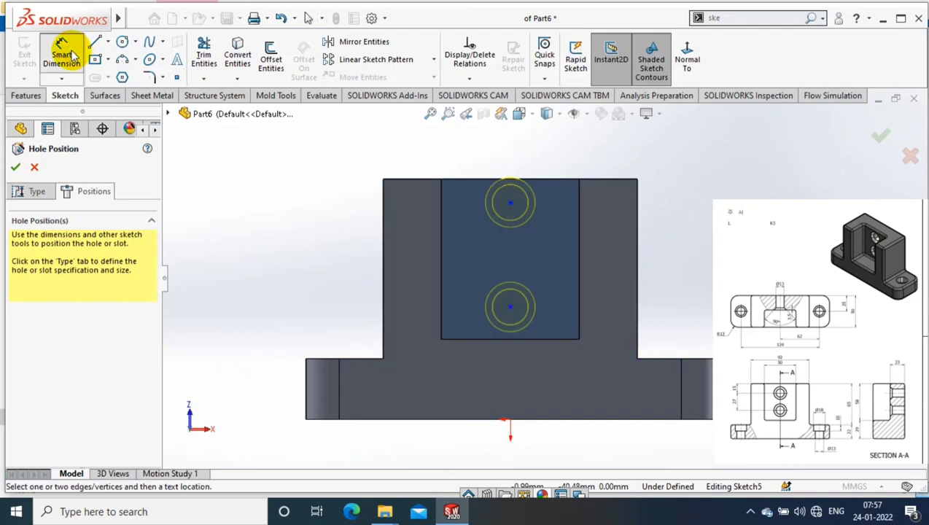
{"action": "left_click", "coordinate": [511, 202]}
{"action": "left_click", "coordinate": [349, 256]}
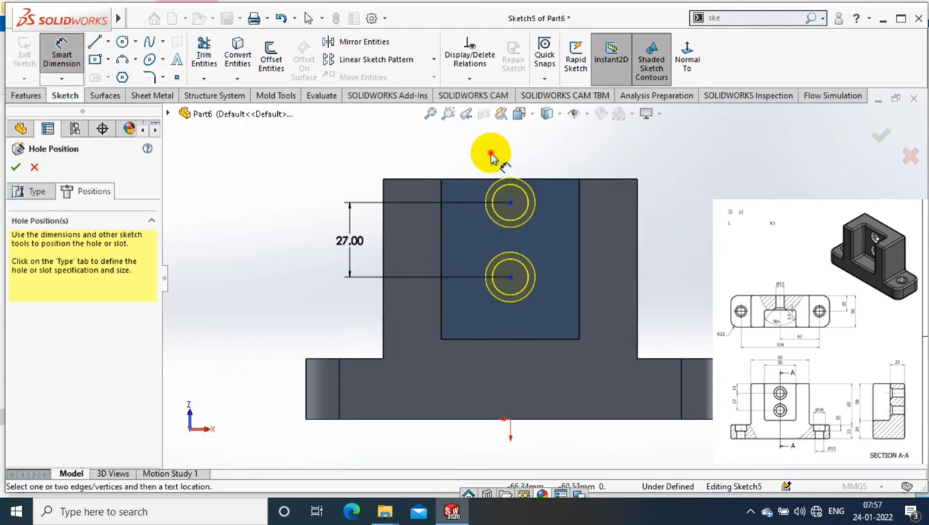
Dimension the upper hole 15 mm below the top edge of the face.
{"action": "left_click", "coordinate": [491, 178]}
{"action": "left_click", "coordinate": [511, 202]}
{"action": "left_click", "coordinate": [452, 153]}
{"action": "type", "text": "15"}
{"action": "key", "text": "Return"}
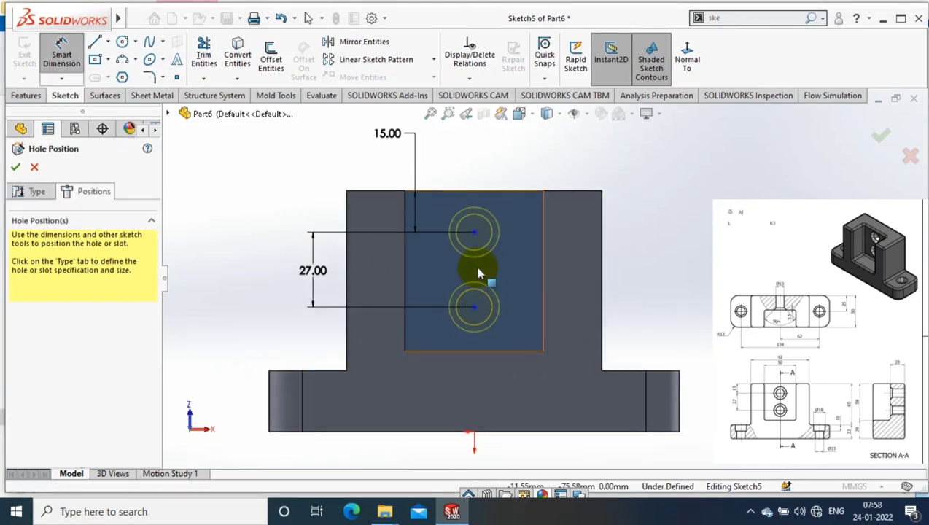
Attempt an origin coincident relation, then accept the positions to create the countersunk holes.
{"action": "left_click", "coordinate": [474, 232]}
{"action": "left_click", "coordinate": [474, 433]}
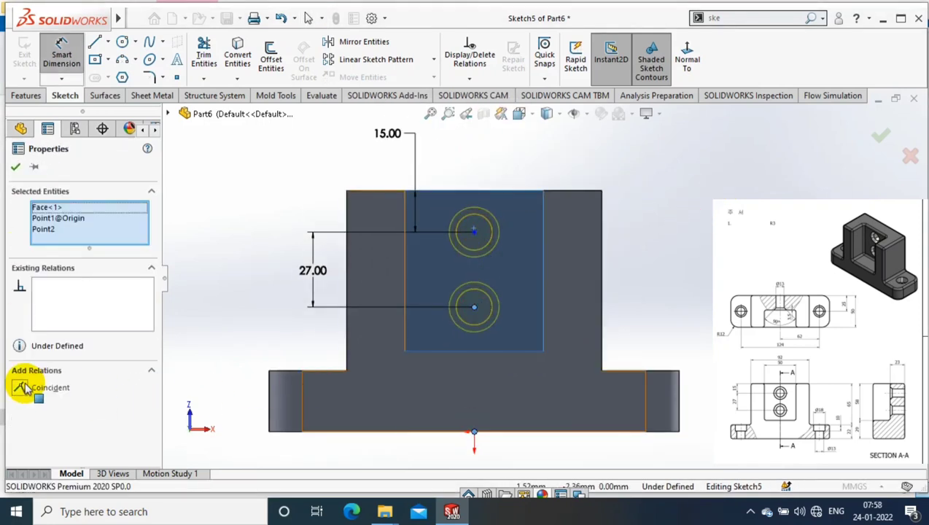
{"action": "left_click", "coordinate": [44, 387]}
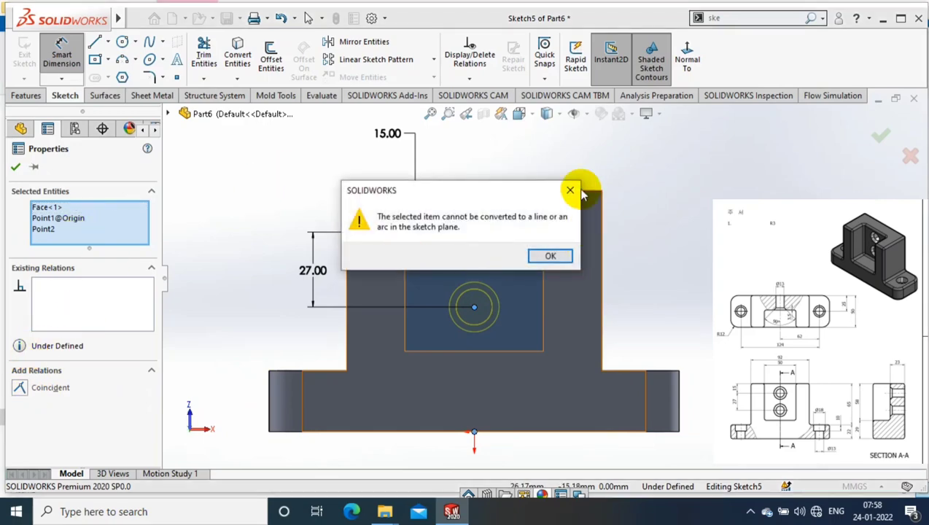
{"action": "left_click", "coordinate": [580, 183]}
{"action": "left_click", "coordinate": [15, 167]}
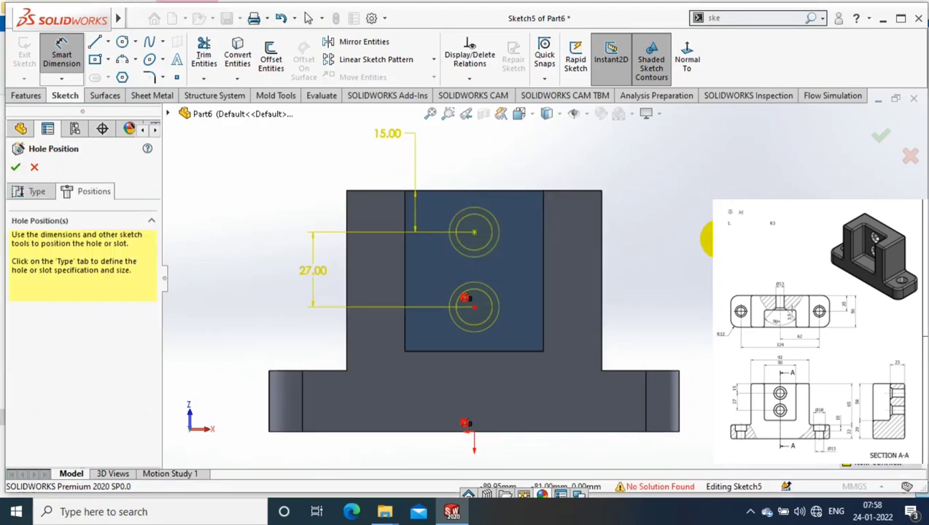
{"action": "left_click", "coordinate": [16, 166]}
{"action": "left_click", "coordinate": [423, 158]}
{"action": "mouse_move", "coordinate": [465, 182]}
{"action": "middle_mouse_down"}
{"action": "mouse_move", "coordinate": [622, 349]}
{"action": "mouse_move", "coordinate": [649, 256]}
{"action": "middle_mouse_up"}
Fillet the edges of three chosen faces, including the back face, with a 5 mm radius.
{"action": "left_click", "coordinate": [384, 53]}
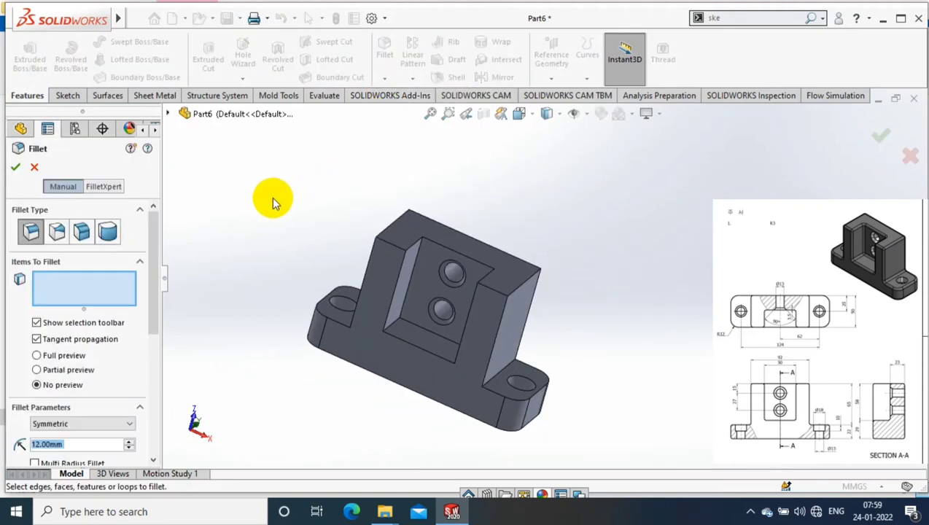
{"action": "left_click", "coordinate": [103, 186]}
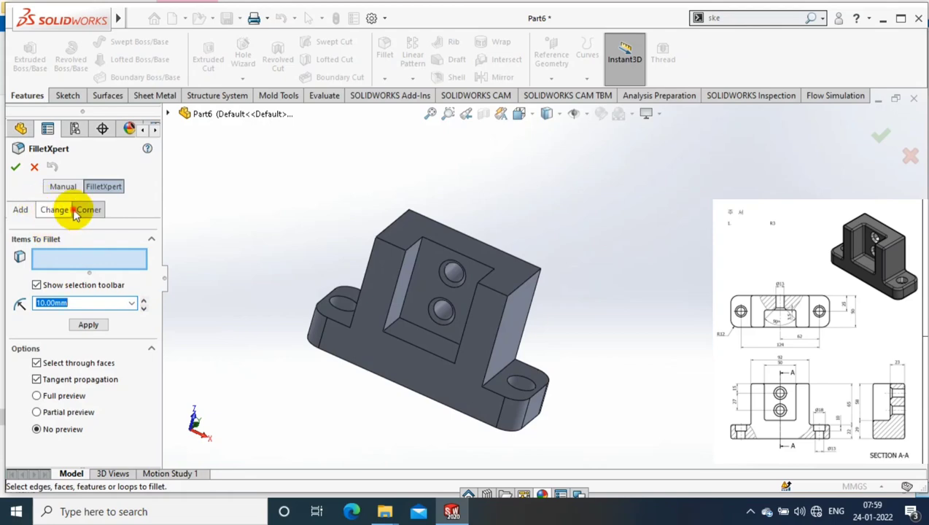
{"action": "left_click", "coordinate": [63, 186]}
{"action": "left_click", "coordinate": [351, 324]}
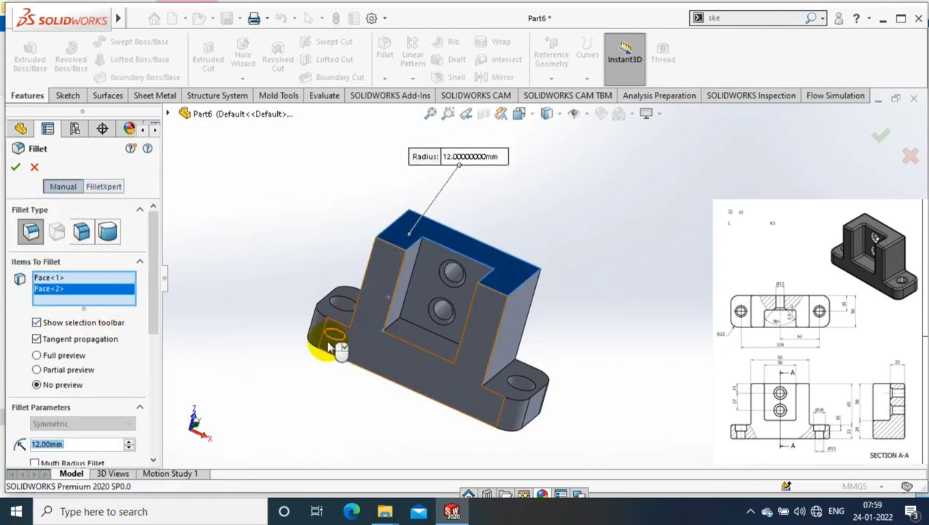
{"action": "mouse_move", "coordinate": [331, 342]}
{"action": "middle_mouse_down"}
{"action": "mouse_move", "coordinate": [562, 368]}
{"action": "mouse_move", "coordinate": [585, 356]}
{"action": "mouse_move", "coordinate": [641, 409]}
{"action": "middle_mouse_up"}
{"action": "left_click", "coordinate": [562, 368]}
{"action": "middle_click_drag", "start_coordinate": [160, 264], "coordinate": [156, 234]}
{"action": "scroll", "coordinate": [72, 315], "scroll_direction": "down", "scroll_amount": 3}
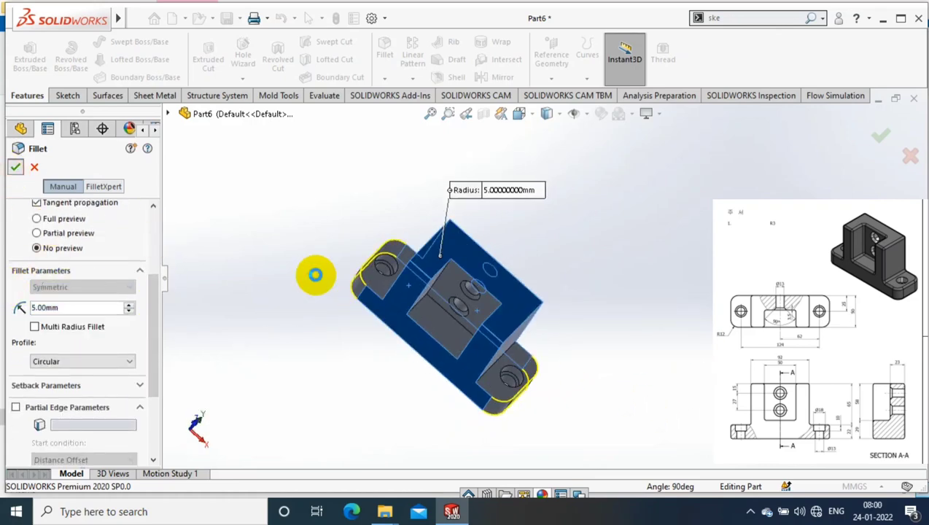
{"action": "key", "text": "Return"}
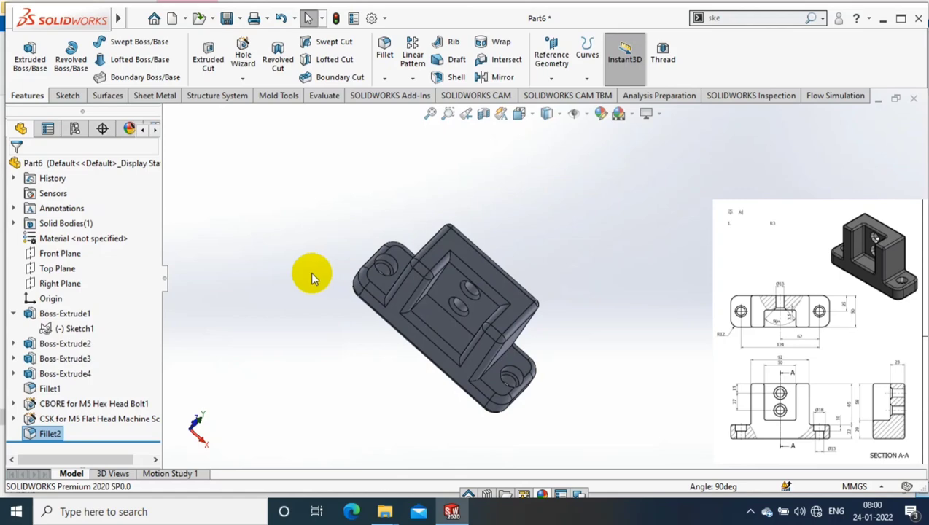
Apply a black colour appearance to the entire bracket part and inspect it.
{"action": "mouse_move", "coordinate": [546, 284]}
{"action": "middle_mouse_down"}
{"action": "mouse_move", "coordinate": [526, 212]}
{"action": "mouse_move", "coordinate": [600, 361]}
{"action": "mouse_move", "coordinate": [525, 317]}
{"action": "mouse_move", "coordinate": [682, 350]}
{"action": "mouse_move", "coordinate": [701, 425]}
{"action": "mouse_move", "coordinate": [651, 339]}
{"action": "mouse_move", "coordinate": [649, 246]}
{"action": "mouse_move", "coordinate": [481, 390]}
{"action": "middle_mouse_up"}
{"action": "right_click", "coordinate": [461, 393]}
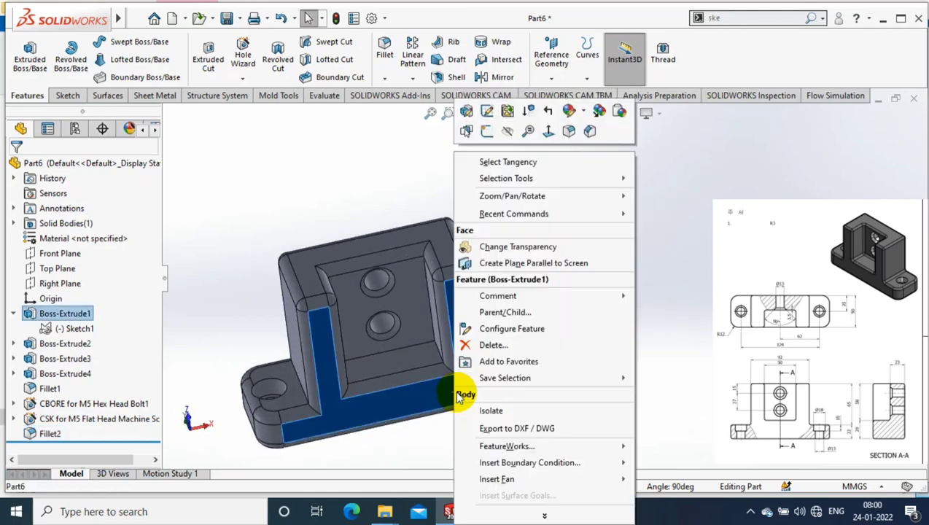
{"action": "left_click", "coordinate": [576, 170]}
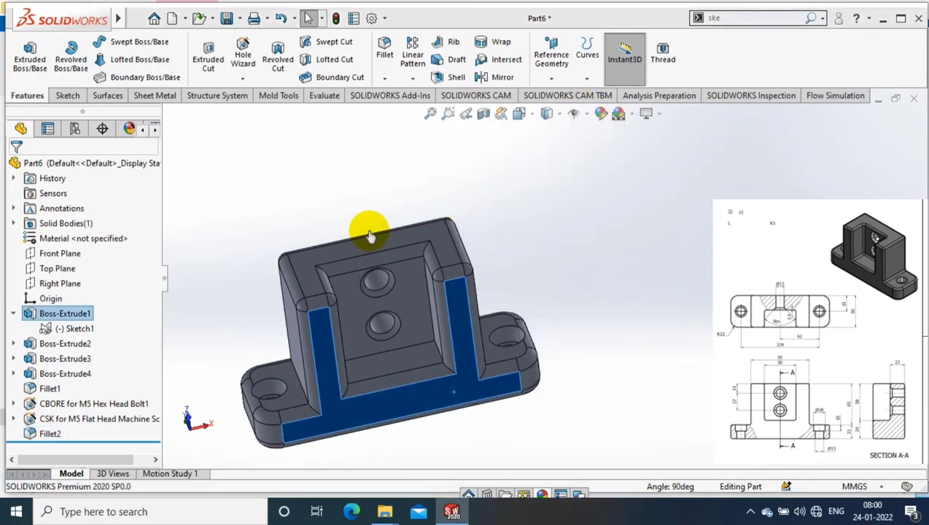
{"action": "left_click", "coordinate": [156, 323]}
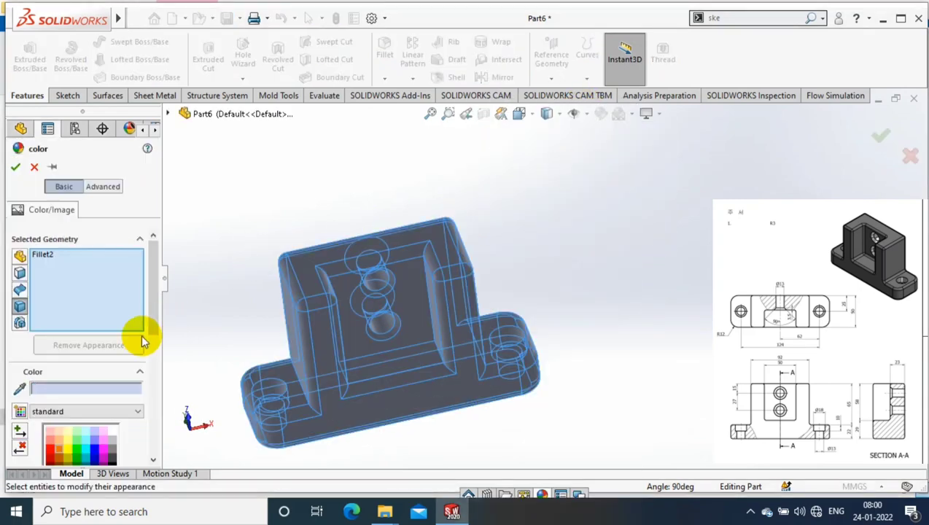
{"action": "left_click", "coordinate": [111, 451]}
{"action": "key", "text": "Return"}
{"action": "mouse_move", "coordinate": [263, 231]}
{"action": "middle_mouse_down"}
{"action": "mouse_move", "coordinate": [599, 349]}
{"action": "mouse_move", "coordinate": [285, 340]}
{"action": "mouse_move", "coordinate": [629, 249]}
{"action": "middle_mouse_up"}
{"action": "scroll", "coordinate": [704, 250], "scroll_direction": "down", "scroll_amount": 2}
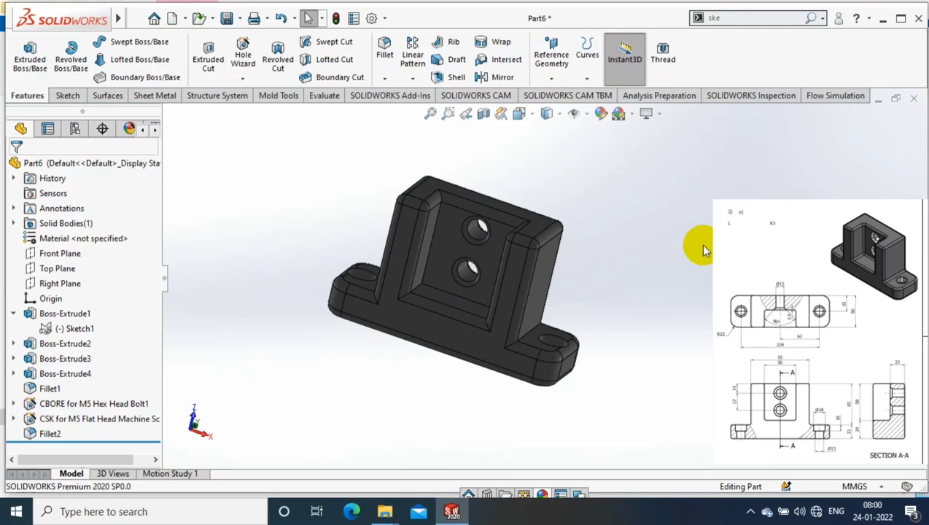